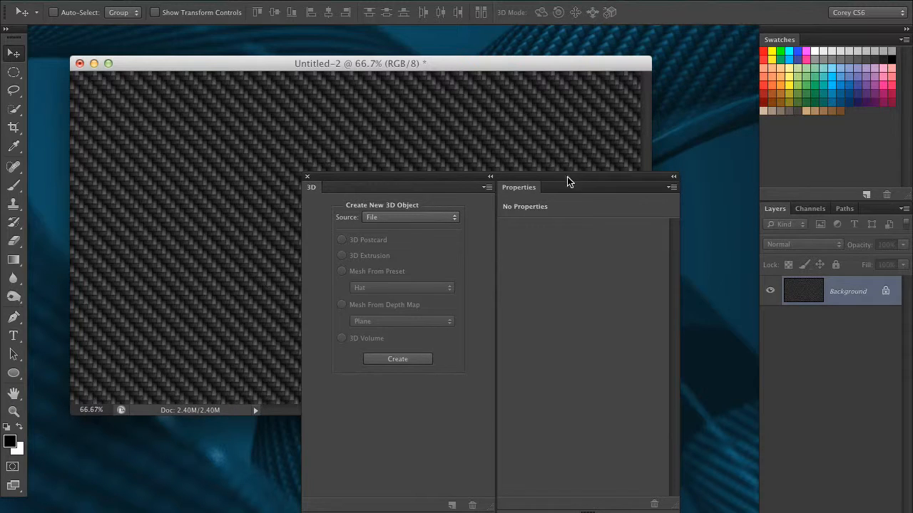
Move the 3D/Properties panel group below the document and nudge the window so the carbon-fibre canvas is clear
drag(568, 182, 541, 413)
drag(450, 58, 471, 52)
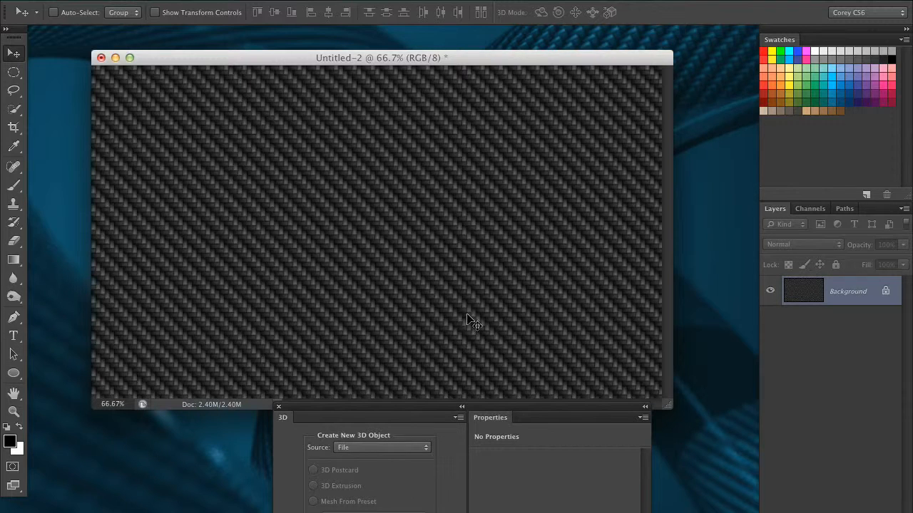
drag(514, 410, 558, 240)
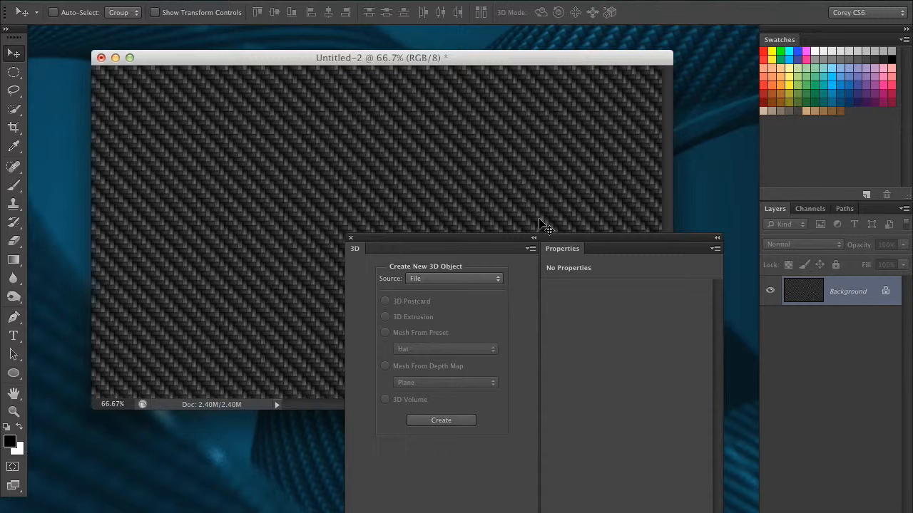
drag(449, 240, 473, 377)
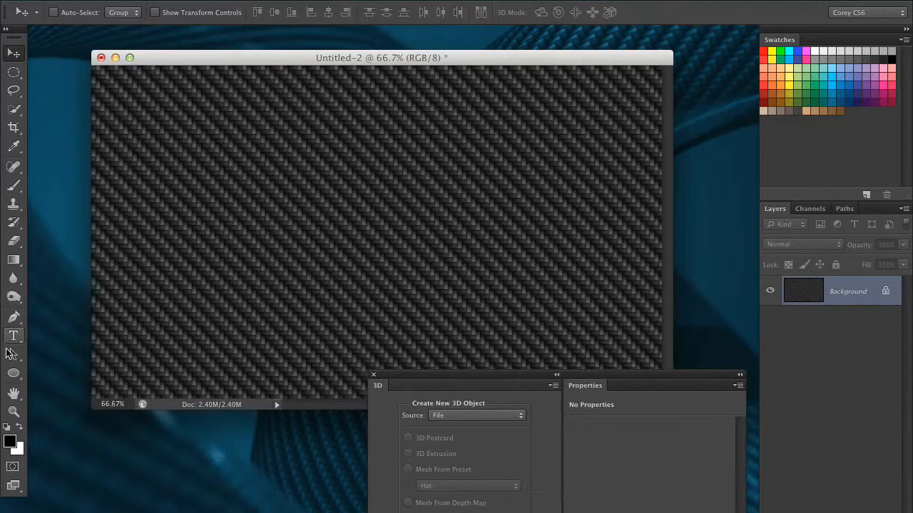
Draw a circle path on the left side of the canvas with the Ellipse Tool
click(14, 373)
click(64, 397)
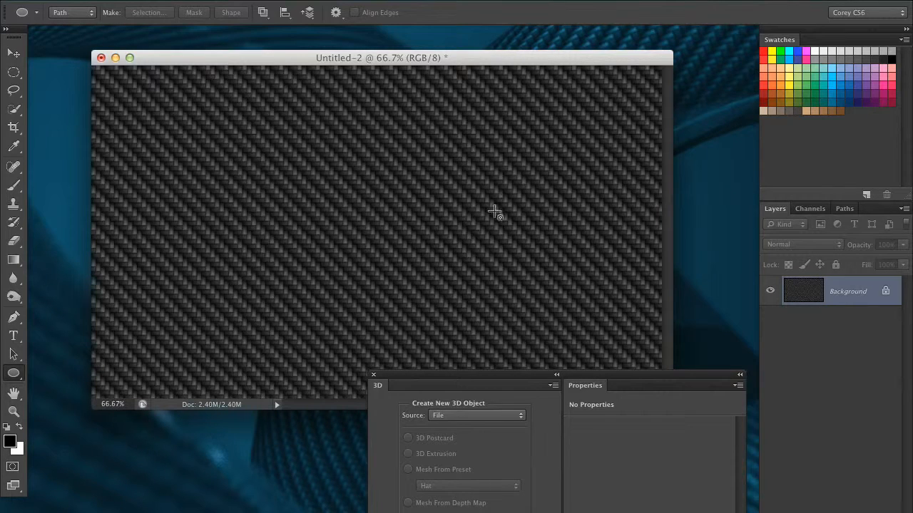
drag(189, 189, 277, 277)
Nudge the circle, Alt-drag a copy 6.0 in to the right, and select both circle paths
click(13, 354)
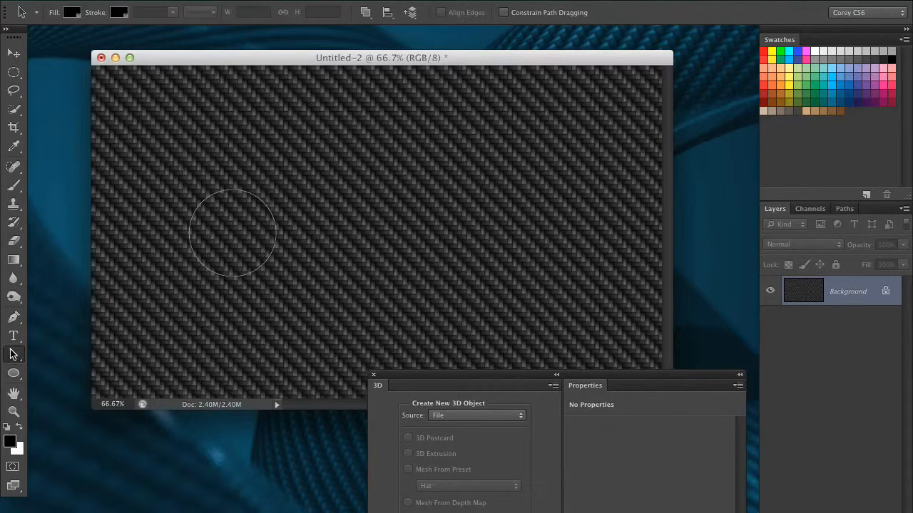
drag(260, 241, 269, 244)
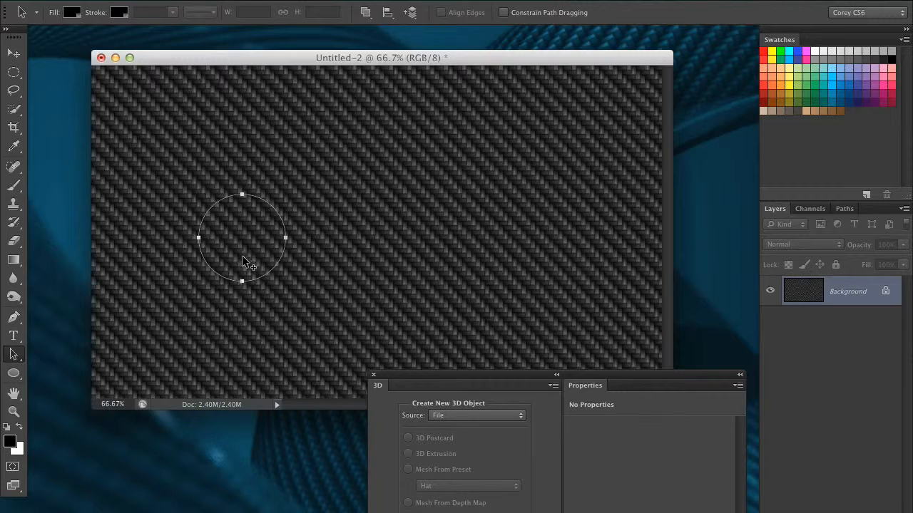
drag(242, 264, 531, 241)
drag(575, 138, 158, 289)
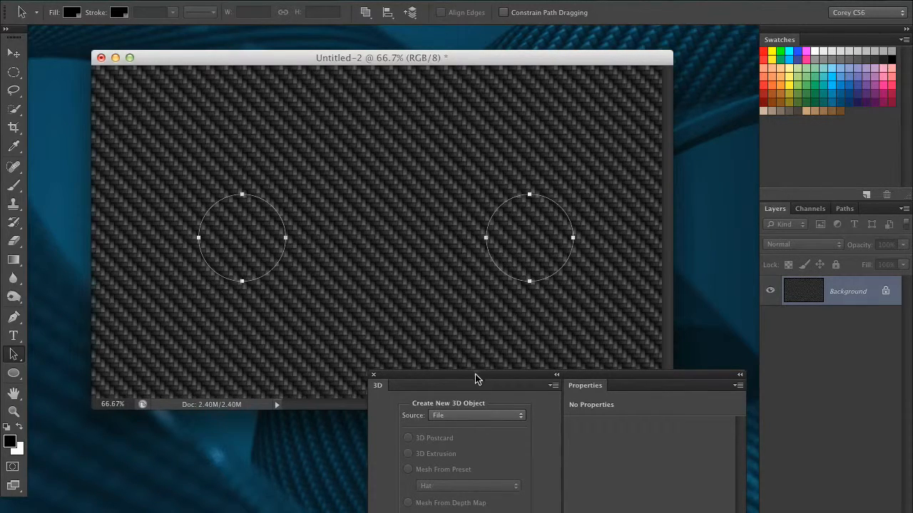
drag(469, 374, 455, 194)
Set the 3D source to Work Path and create a 3D Extrusion from both circles
click(437, 235)
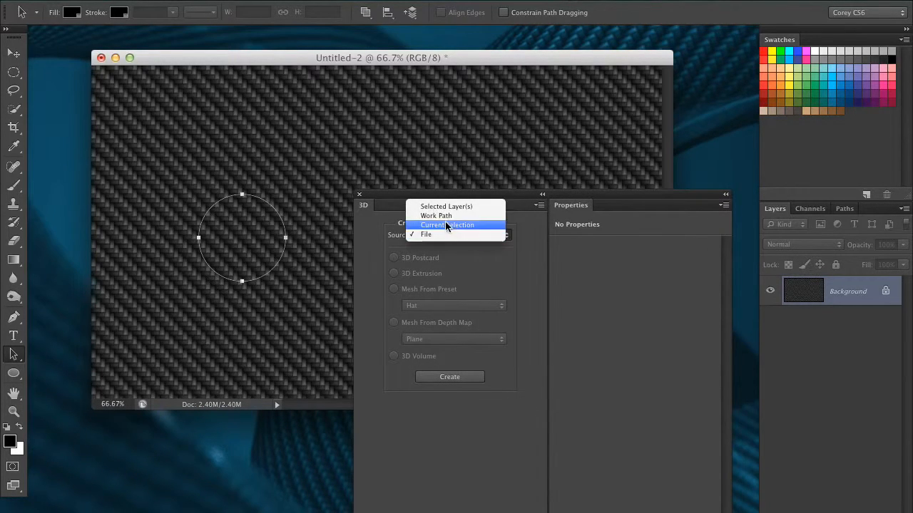
click(497, 216)
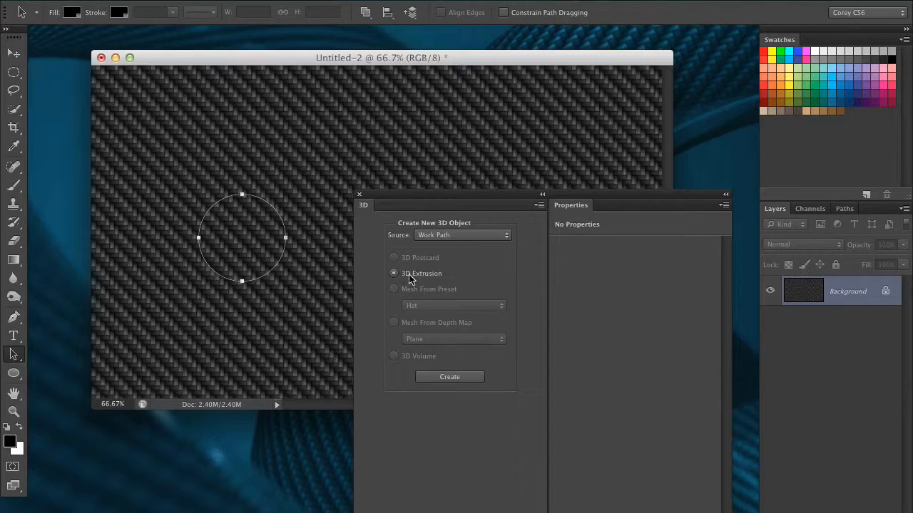
click(441, 380)
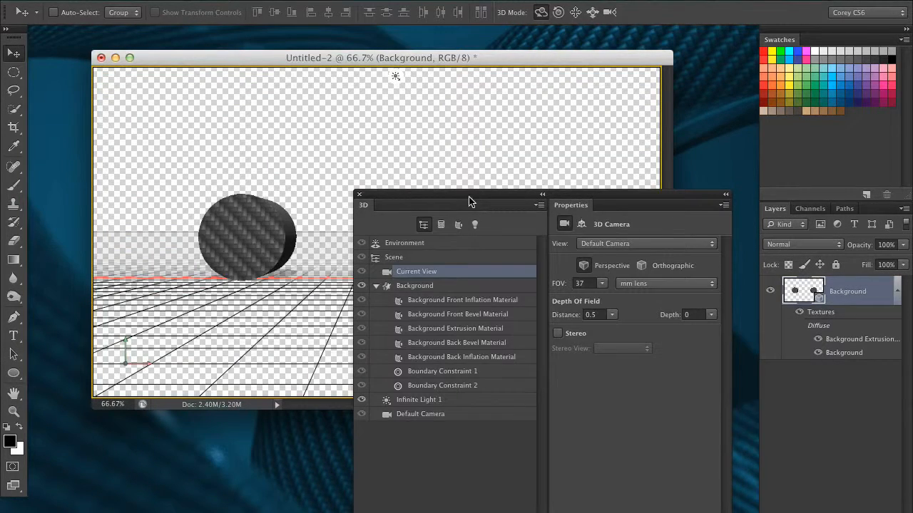
drag(468, 201, 543, 423)
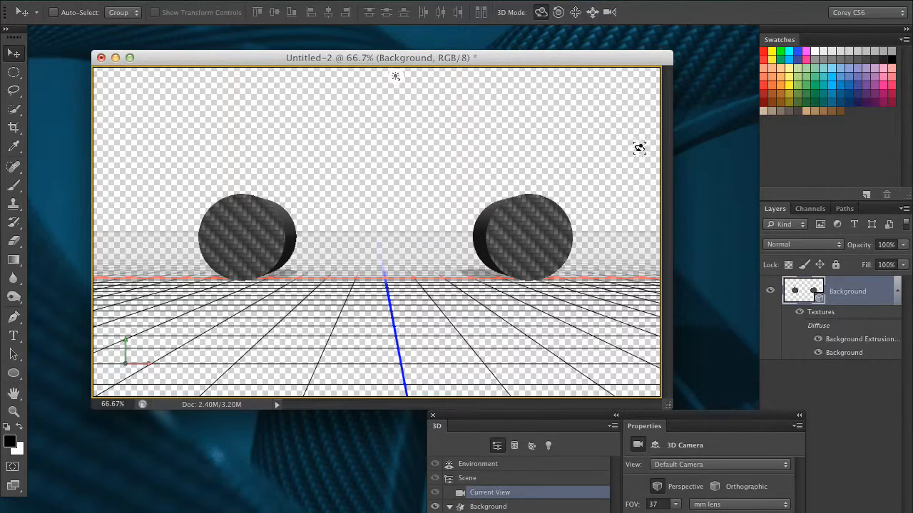
Orbit the scene to an angled overhead view and slide the cylinders within the frame
drag(592, 417, 699, 227)
drag(615, 228, 672, 375)
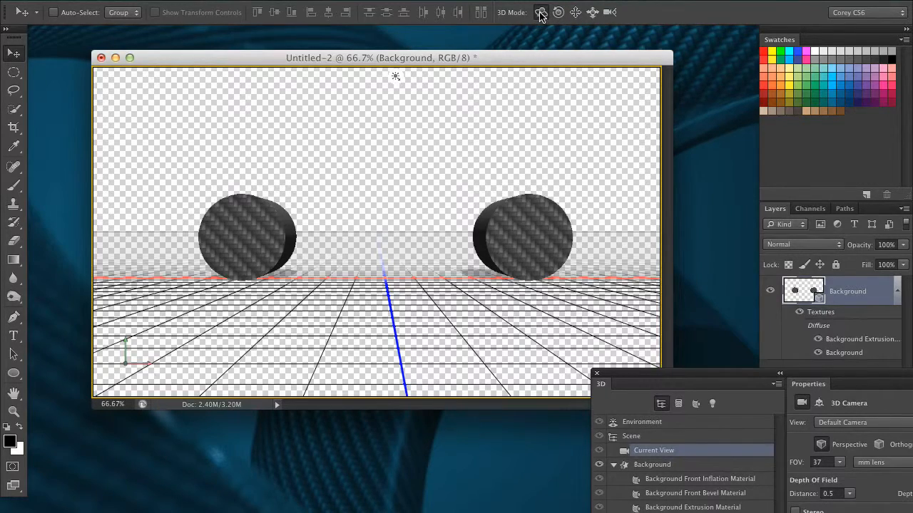
drag(549, 111, 460, 344)
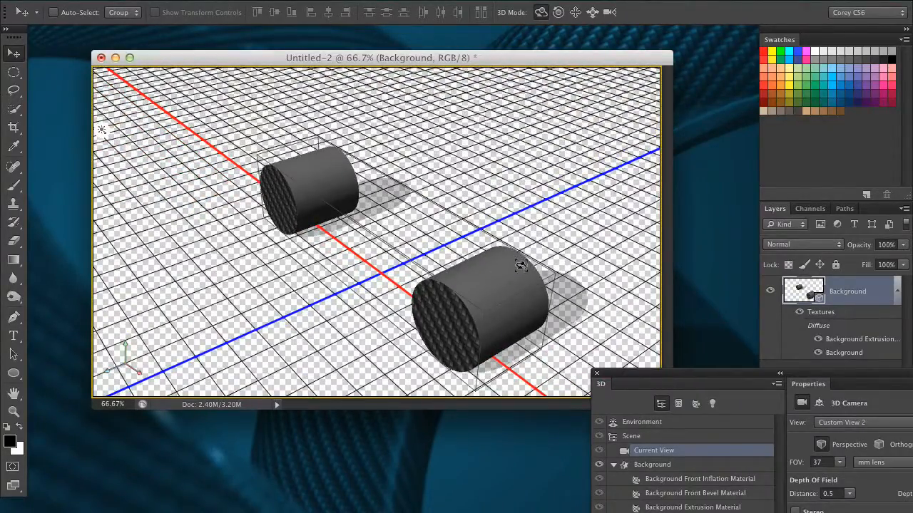
drag(649, 376, 576, 60)
click(592, 11)
drag(570, 116, 472, 28)
Refine the orbit and pan the cylinders up-right, then select the Background mesh
click(539, 14)
drag(521, 127, 556, 72)
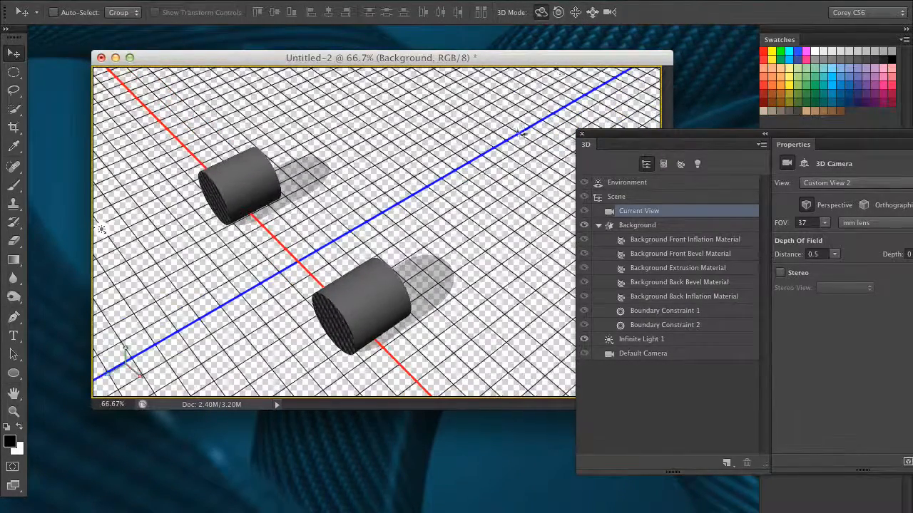
drag(514, 187, 510, 71)
click(593, 13)
click(575, 12)
drag(517, 146, 579, 71)
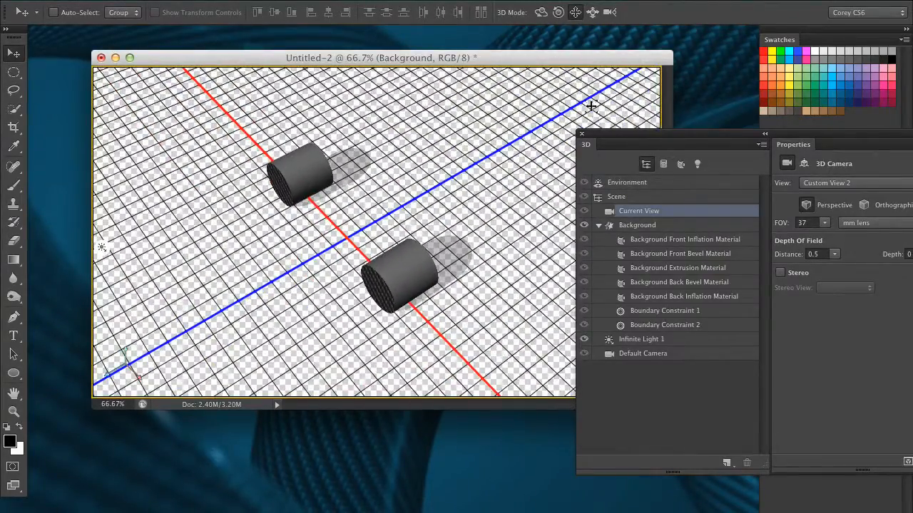
mouse_move(612, 136)
mouse_down()
mouse_move(586, 126)
mouse_move(617, 126)
mouse_up()
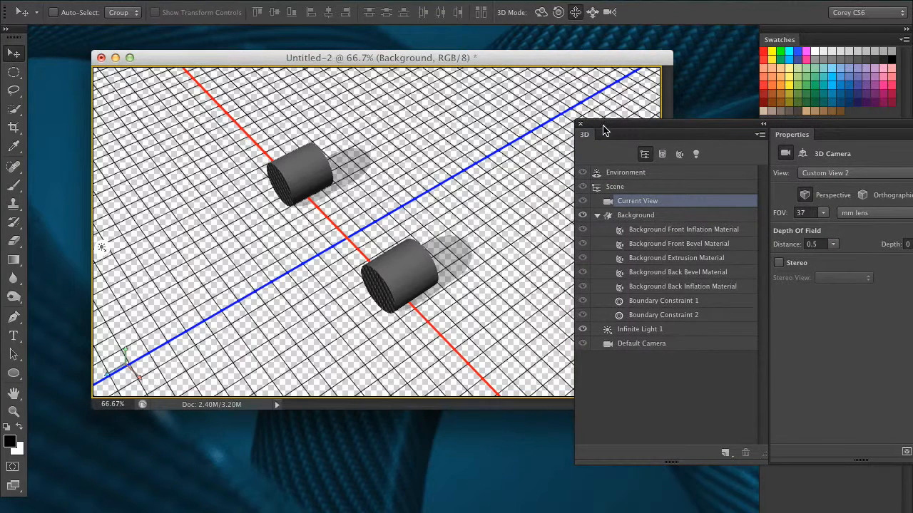
drag(615, 127, 589, 122)
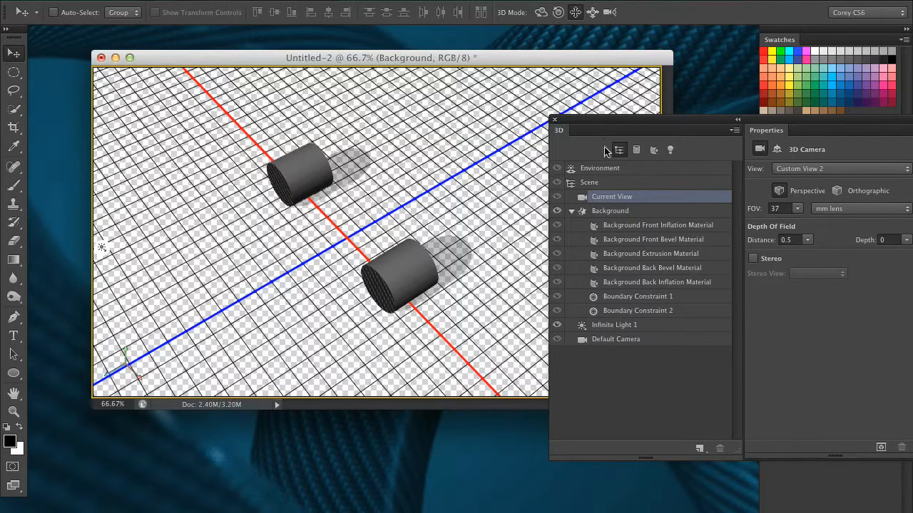
drag(601, 123, 533, 148)
click(603, 211)
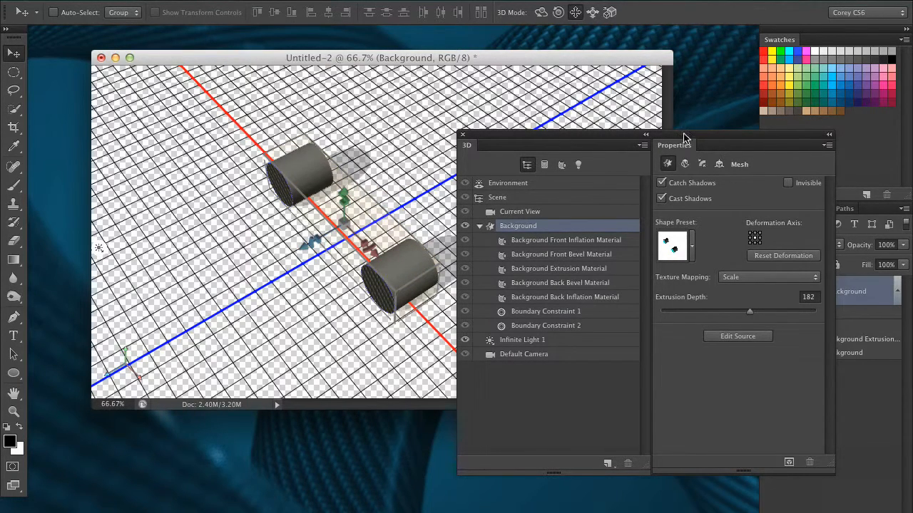
Raise the Background mesh's extrusion depth to 1216, stretching the cylinders
drag(683, 137, 708, 126)
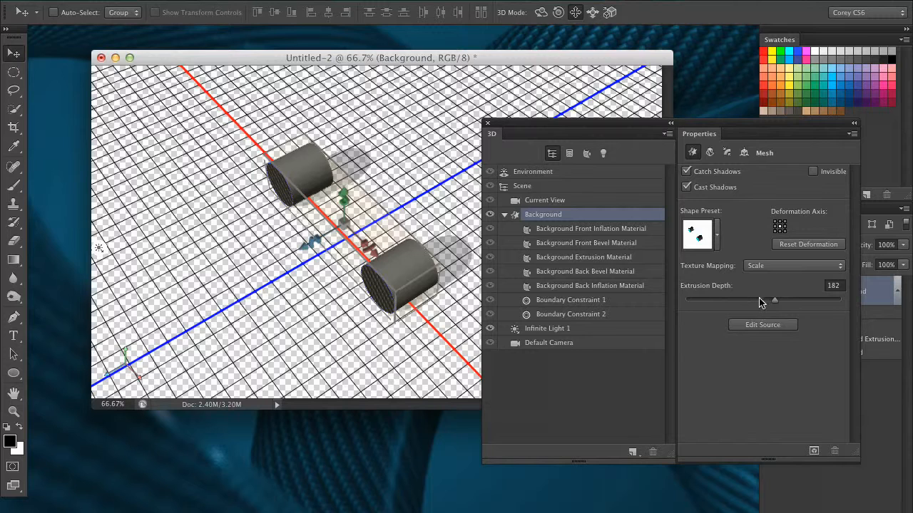
drag(778, 304, 781, 300)
drag(601, 126, 643, 135)
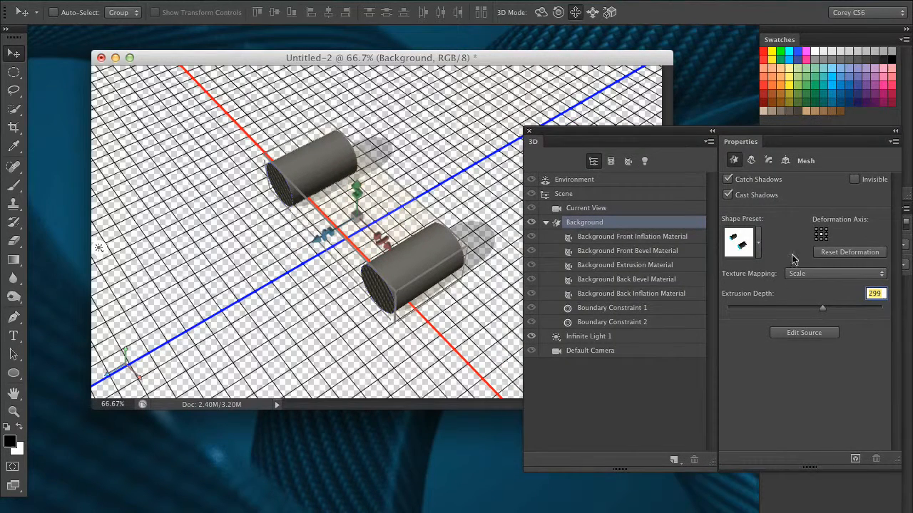
drag(825, 307, 854, 308)
Slide and pan the camera to lower the tubes, then push extrusion depth to the 2500 maximum
click(592, 12)
drag(468, 307, 377, 303)
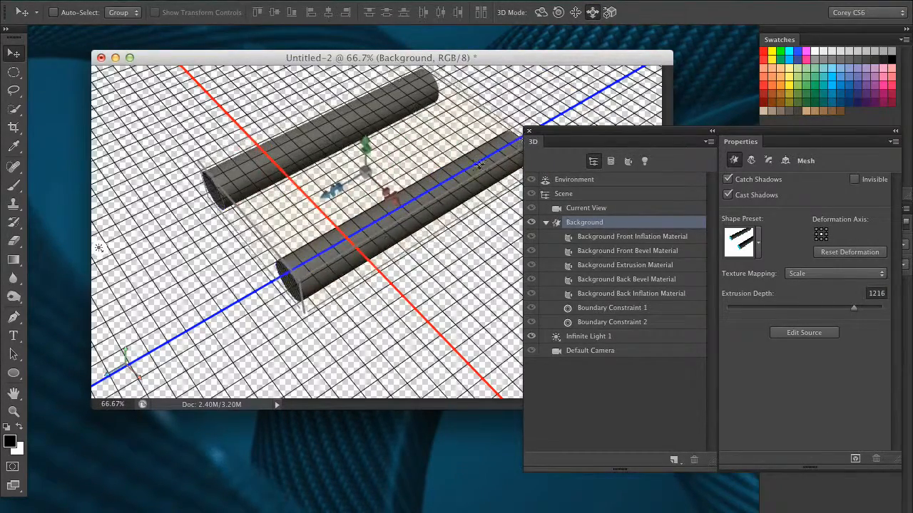
key(super+z)
click(606, 207)
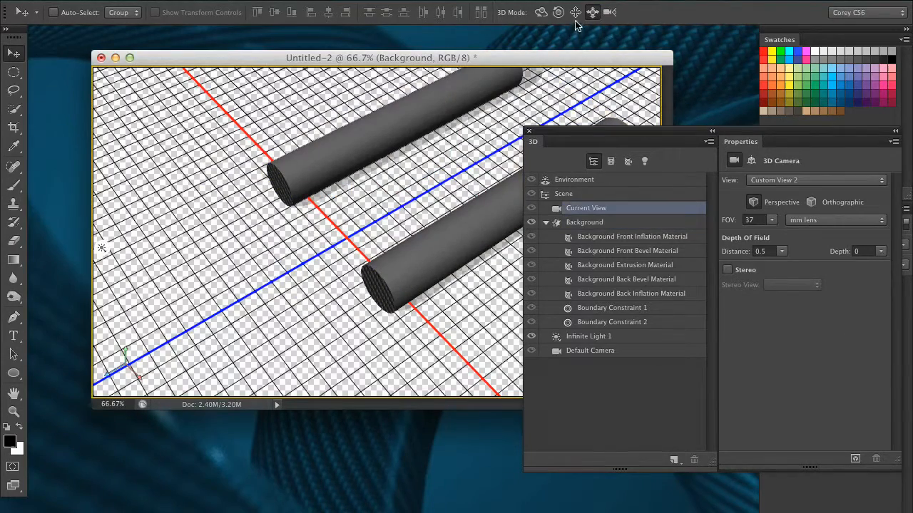
drag(482, 291, 328, 203)
click(576, 12)
drag(515, 122, 496, 205)
click(637, 224)
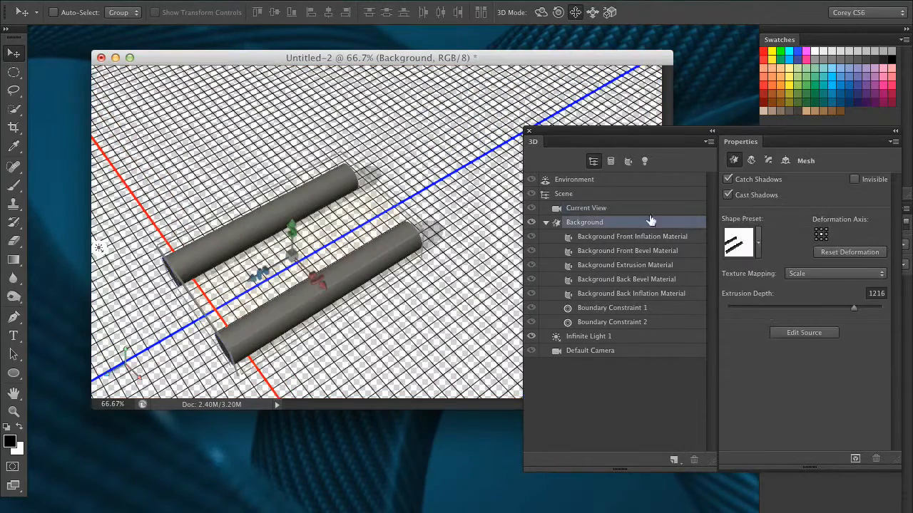
drag(855, 311, 887, 309)
Scale the tubes along Z, then drag Extrusion Depth from 2500 down to -23
drag(644, 133, 652, 206)
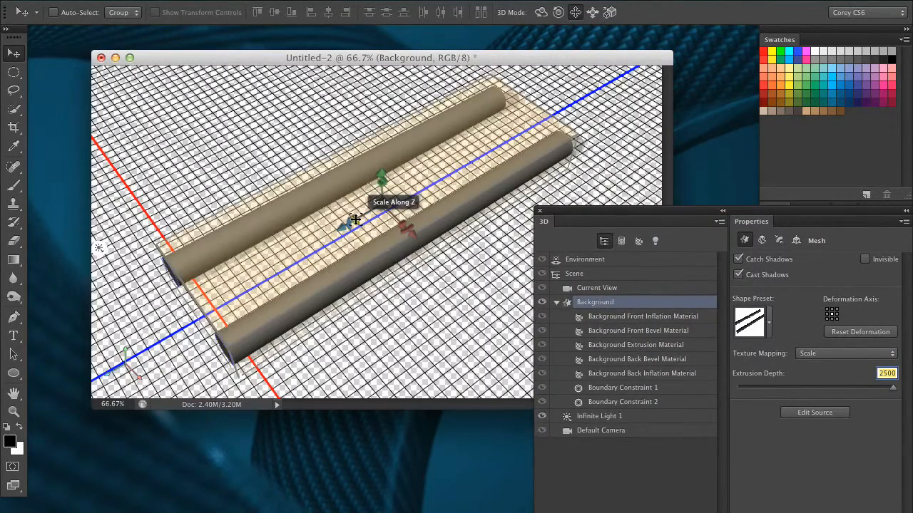
mouse_move(354, 220)
mouse_down()
mouse_move(281, 253)
mouse_move(191, 322)
mouse_move(340, 211)
mouse_move(244, 276)
mouse_move(358, 219)
mouse_up()
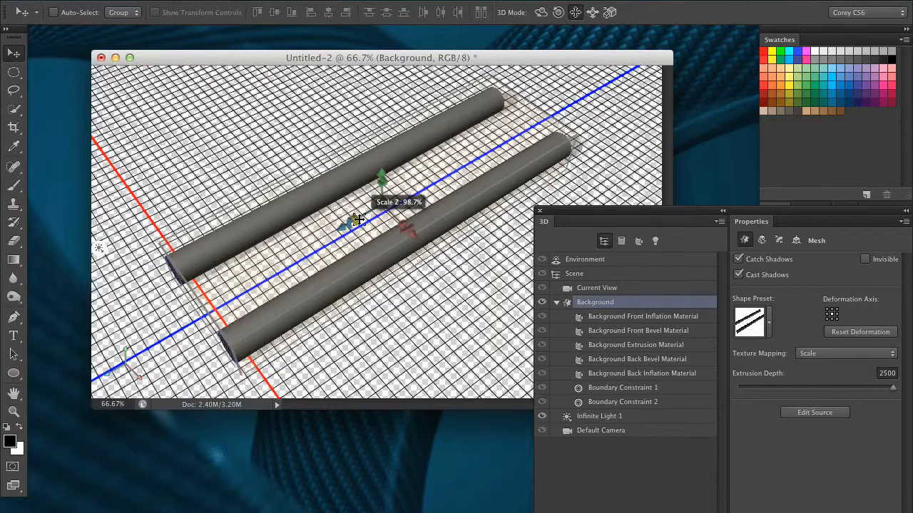
drag(358, 220, 471, 187)
drag(875, 392, 813, 403)
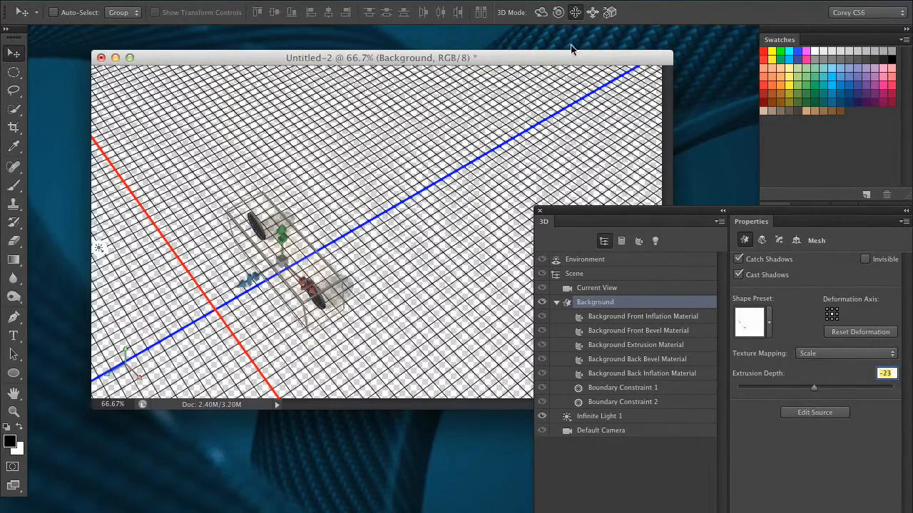
Orbit the current camera view to a low side view of the discs
click(540, 15)
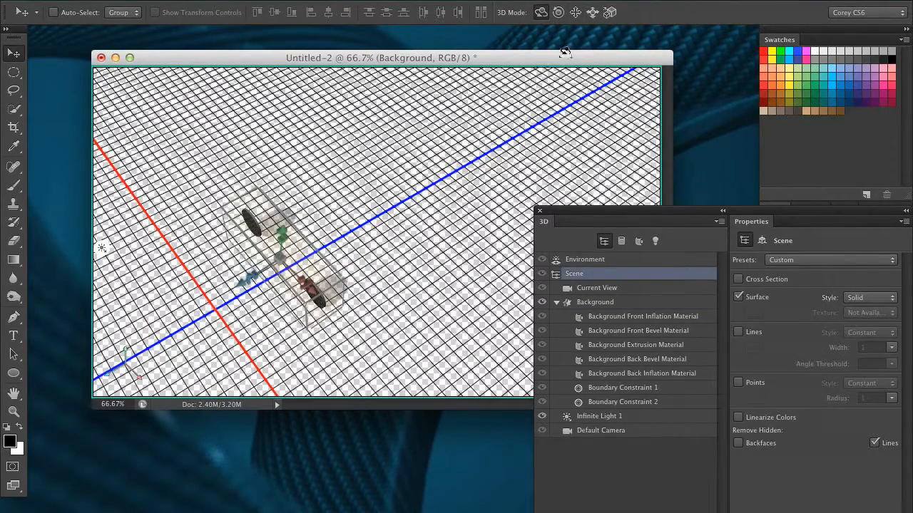
click(633, 293)
key(Tab)
key(Tab)
drag(470, 139, 634, 136)
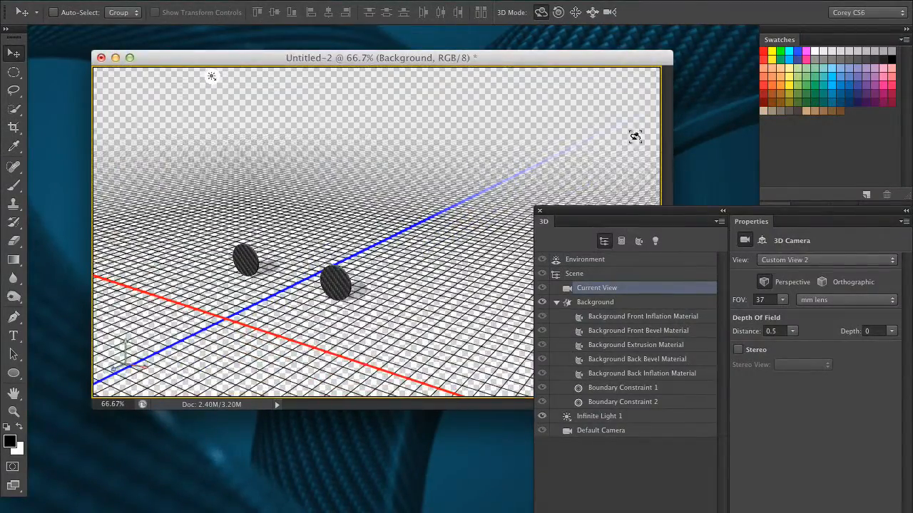
Select the tubes' mesh and set its extrusion depth to 1376
click(628, 303)
drag(805, 389, 757, 390)
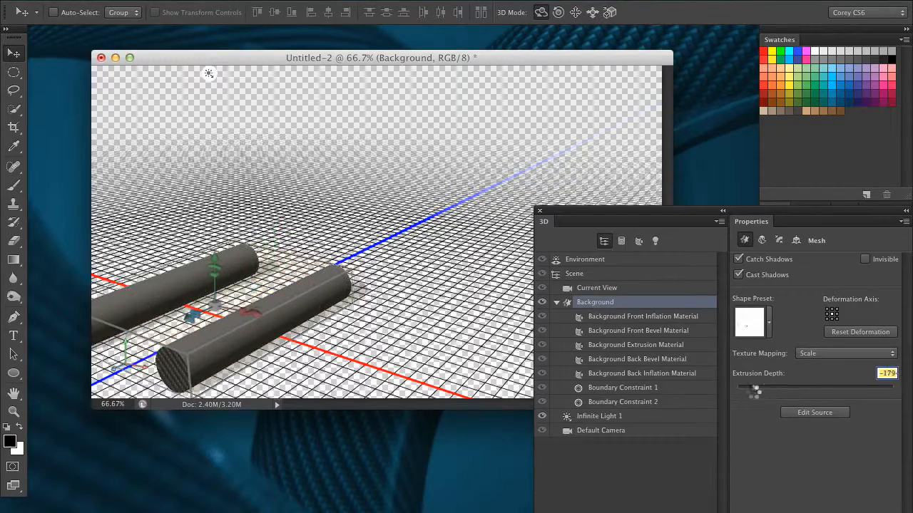
drag(761, 389, 868, 392)
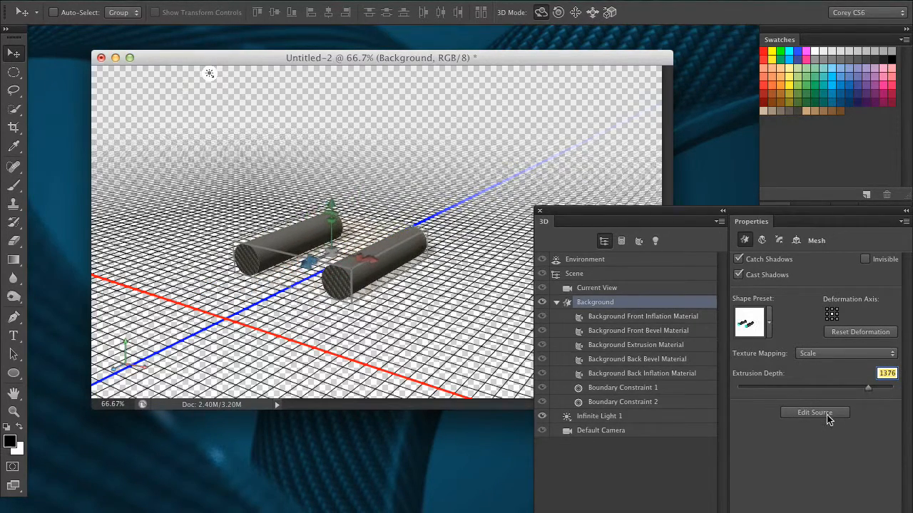
Open the tubes' source and draw a Subtract Front Shape circle inside the right circle
click(811, 411)
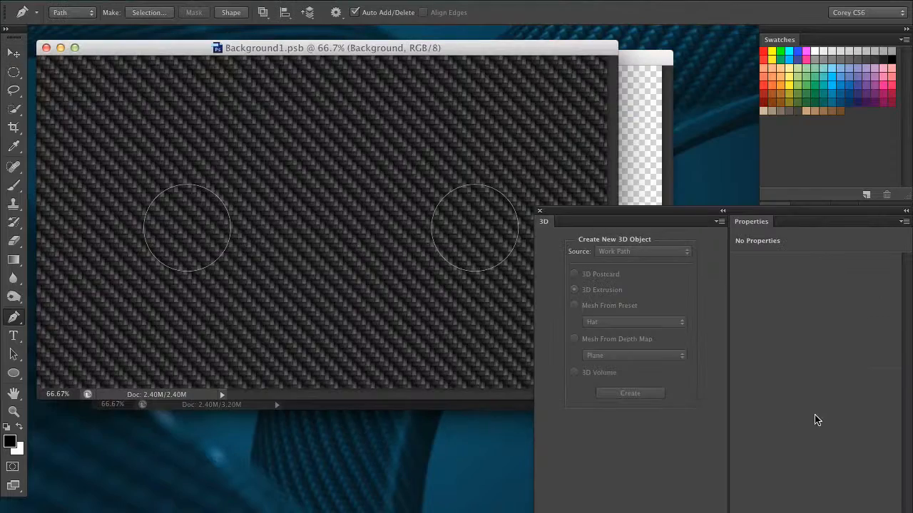
drag(603, 216, 687, 320)
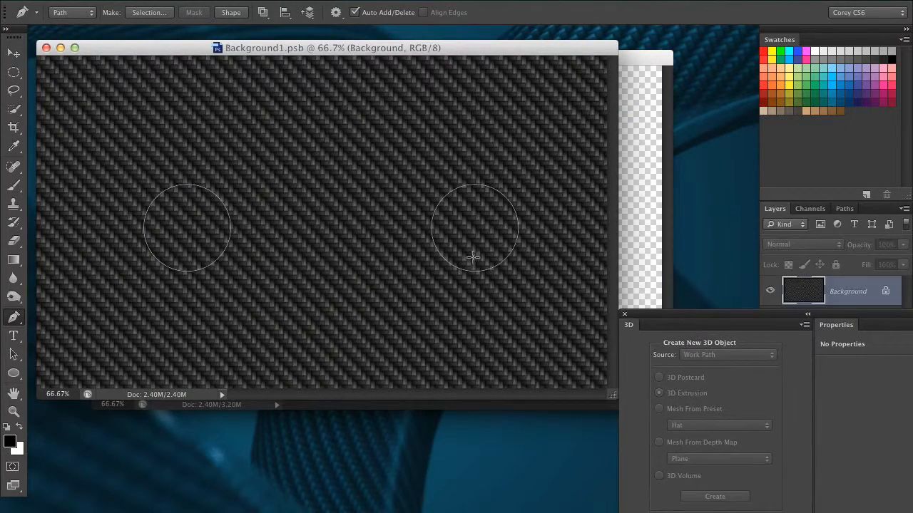
click(14, 374)
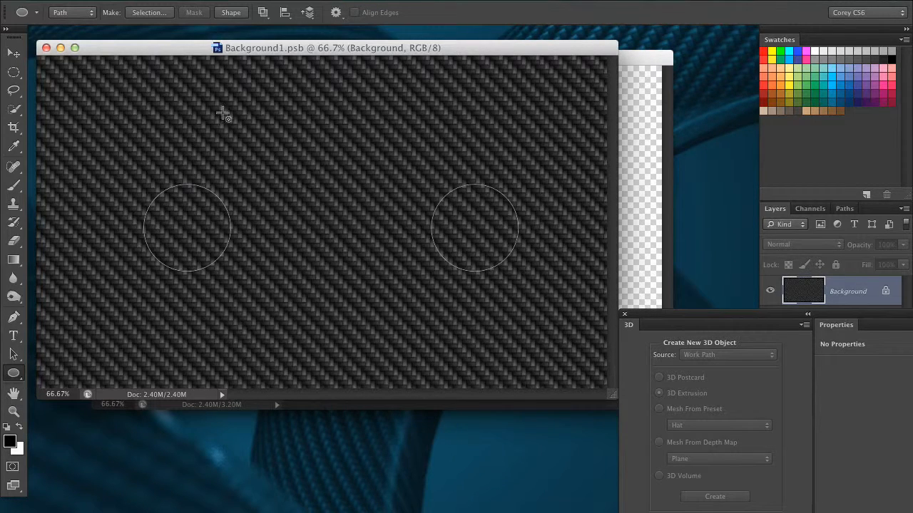
click(262, 12)
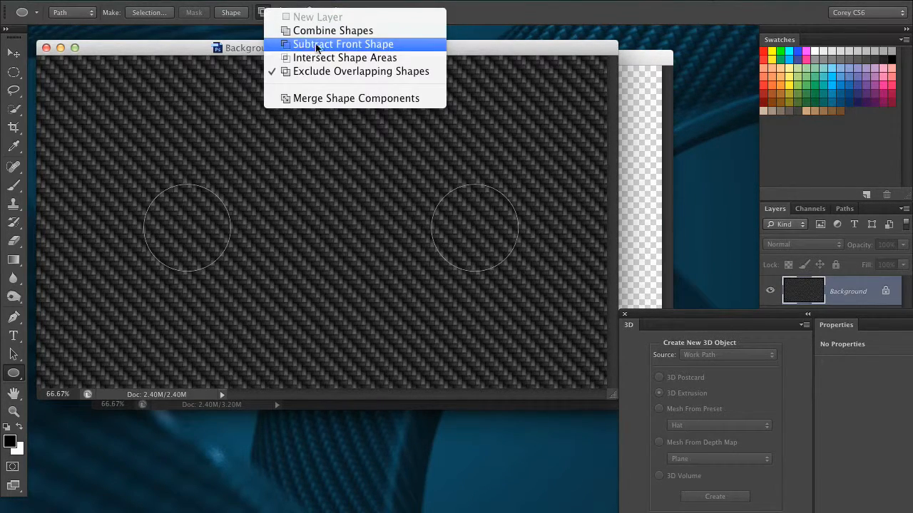
click(374, 45)
mouse_move(452, 215)
mouse_down()
mouse_move(491, 252)
mouse_move(467, 239)
mouse_move(475, 239)
mouse_up()
Center that inner circle, then draw and center another inside the left circle
click(13, 354)
click(13, 373)
mouse_move(163, 203)
mouse_down()
mouse_move(200, 249)
mouse_move(174, 232)
mouse_up()
click(14, 354)
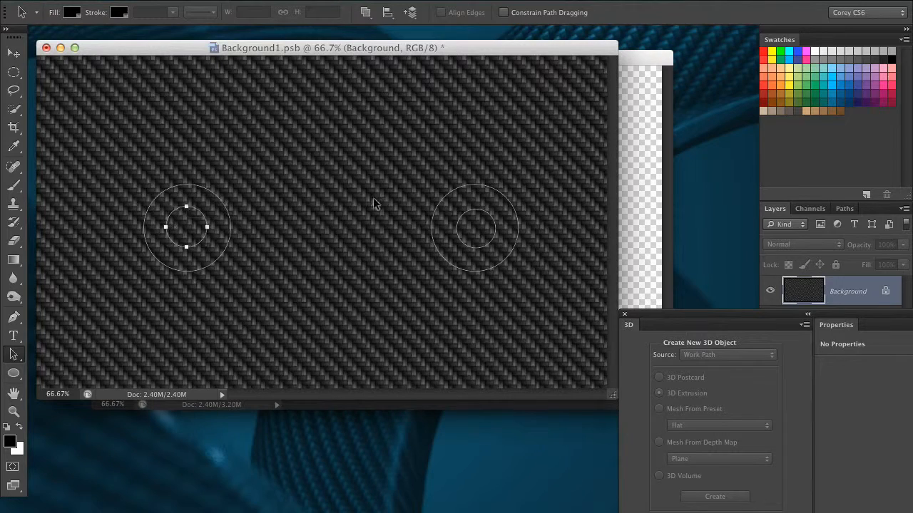
Set both inner circles to Subtract Front Shape, select all paths, and close the source saving changes
click(846, 209)
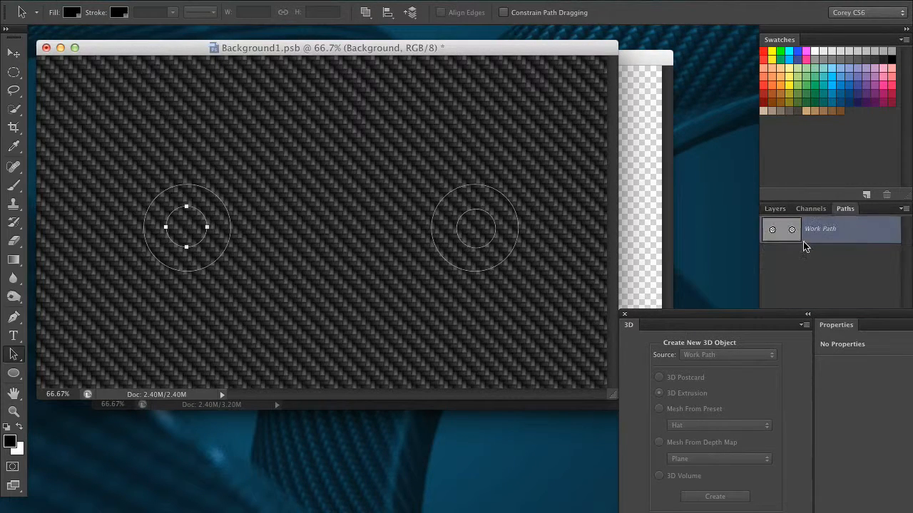
click(369, 15)
click(399, 51)
click(366, 16)
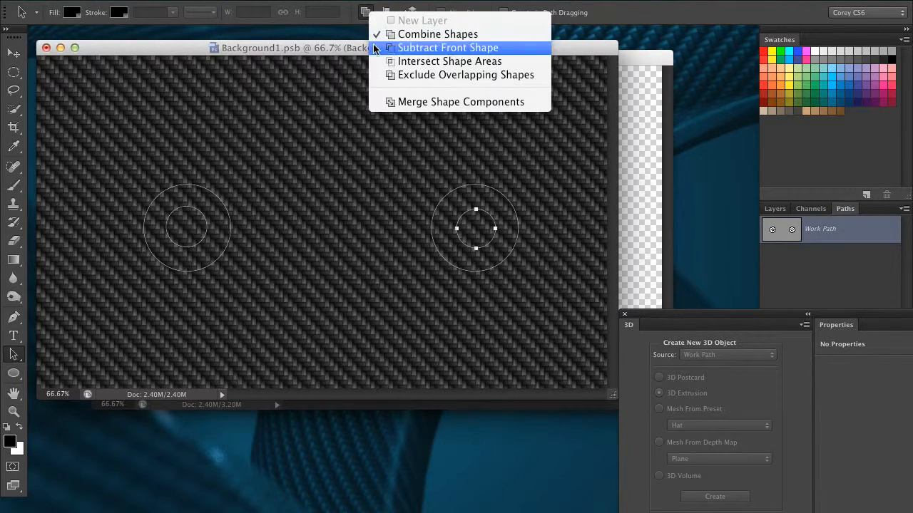
click(402, 48)
drag(569, 161, 141, 288)
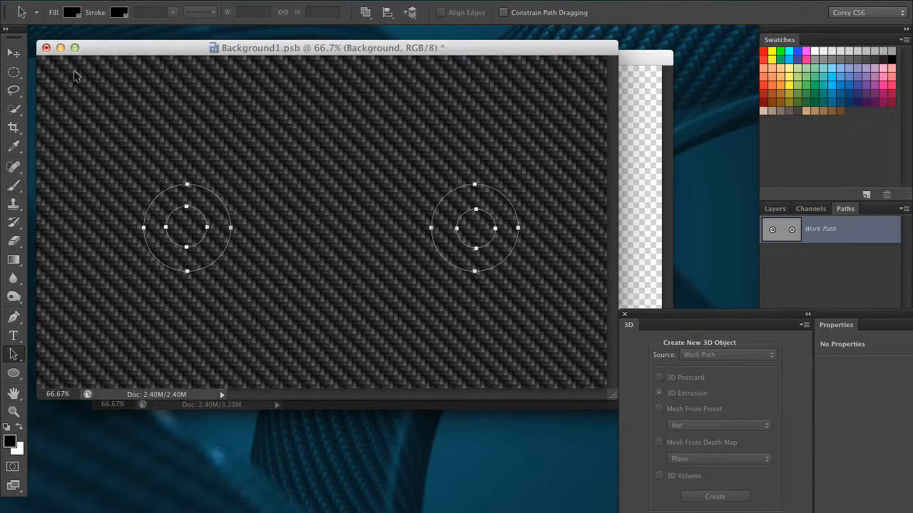
click(45, 48)
click(576, 202)
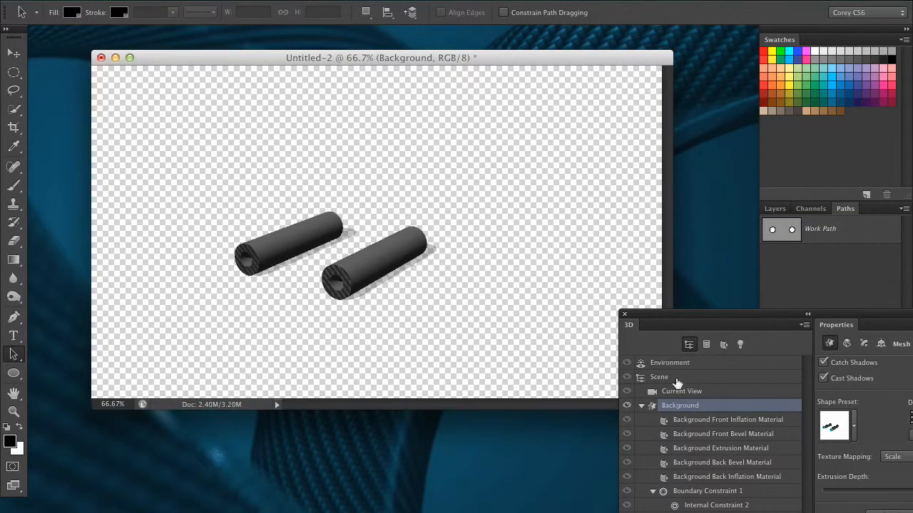
Orbit and pan the camera to a close oblique view of the hollow tubes, then select their mesh
click(675, 391)
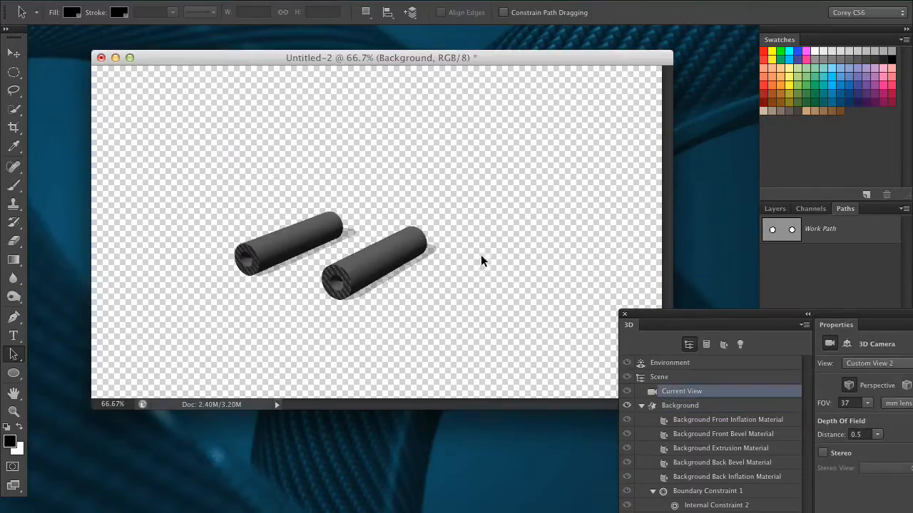
click(13, 53)
drag(388, 163, 324, 204)
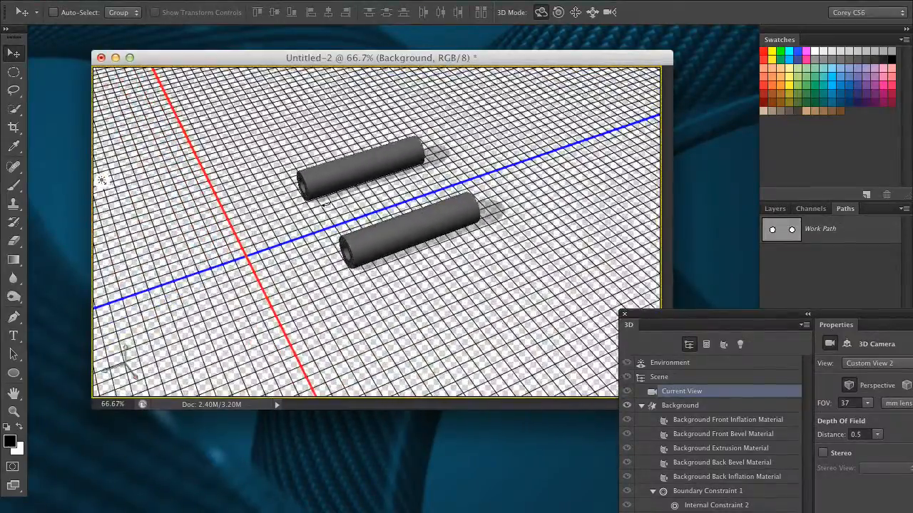
drag(548, 138, 513, 285)
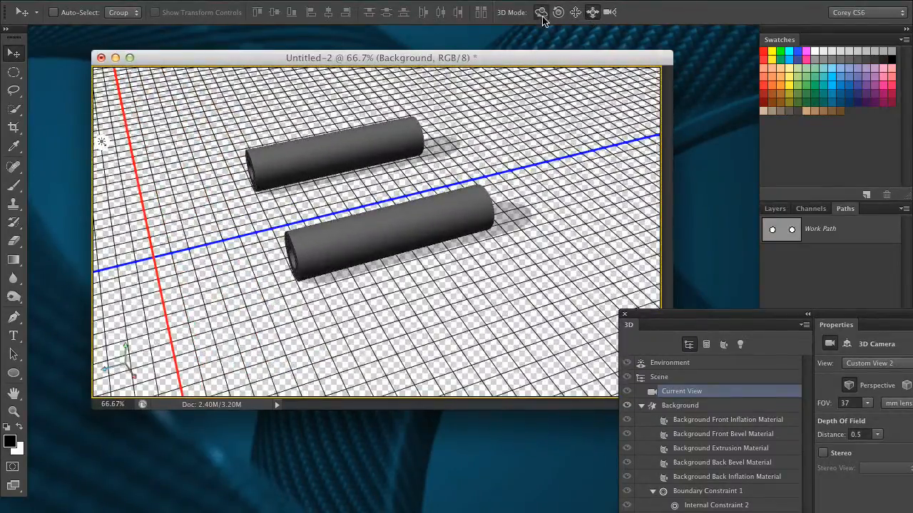
click(575, 12)
drag(554, 132, 509, 198)
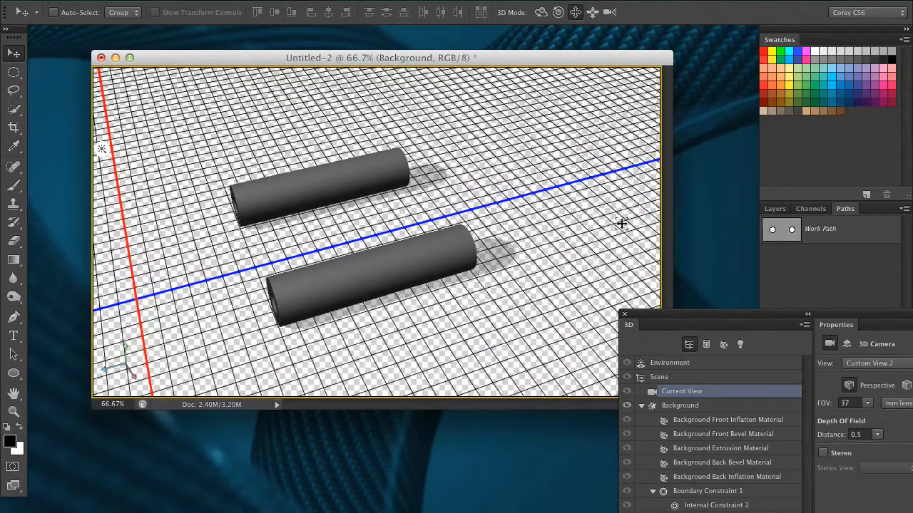
drag(658, 314, 447, 140)
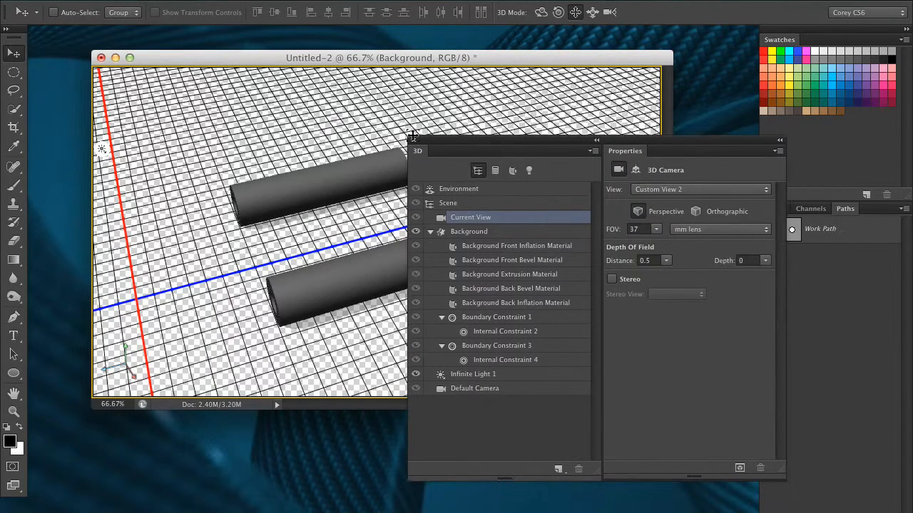
click(479, 231)
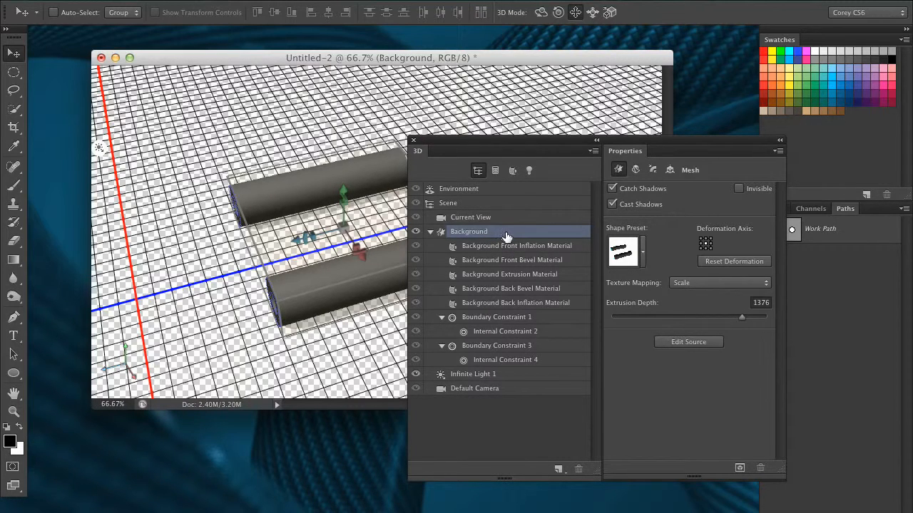
In the Deform settings, set Twist to 363° and Taper to 5%
drag(527, 142, 645, 169)
click(693, 197)
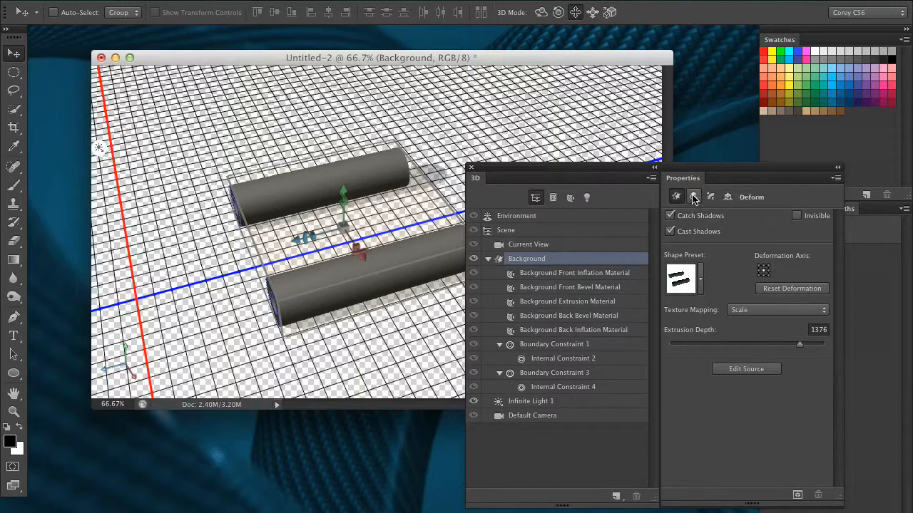
click(677, 198)
click(693, 198)
drag(642, 168, 711, 164)
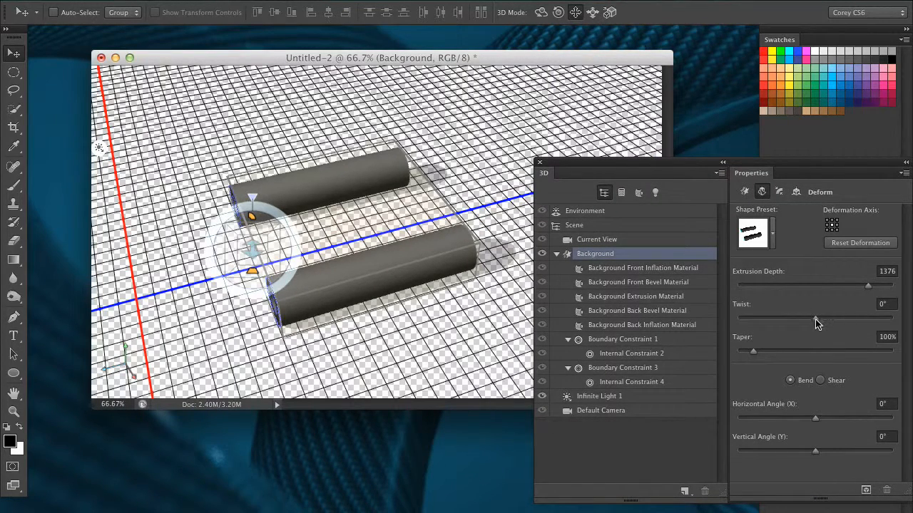
mouse_move(816, 322)
mouse_down()
mouse_move(852, 329)
mouse_move(815, 316)
mouse_move(829, 321)
mouse_up()
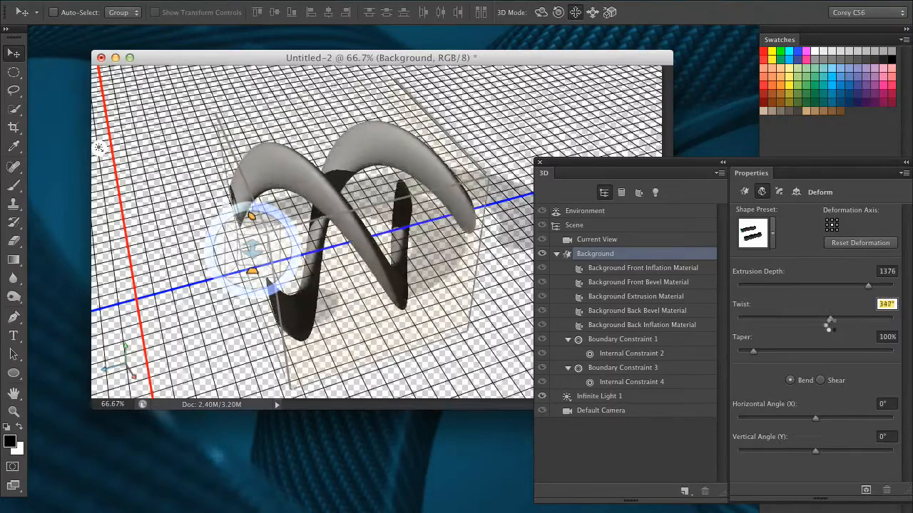
mouse_move(752, 351)
mouse_down()
mouse_move(776, 350)
mouse_move(739, 350)
mouse_up()
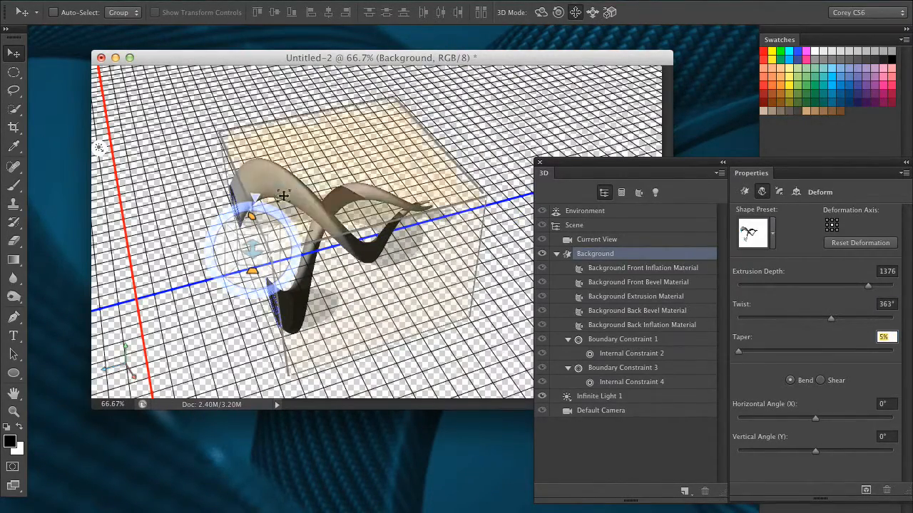
Orbit the current camera view around the twisted, tapering ribbon
click(163, 214)
click(540, 13)
drag(371, 171, 393, 41)
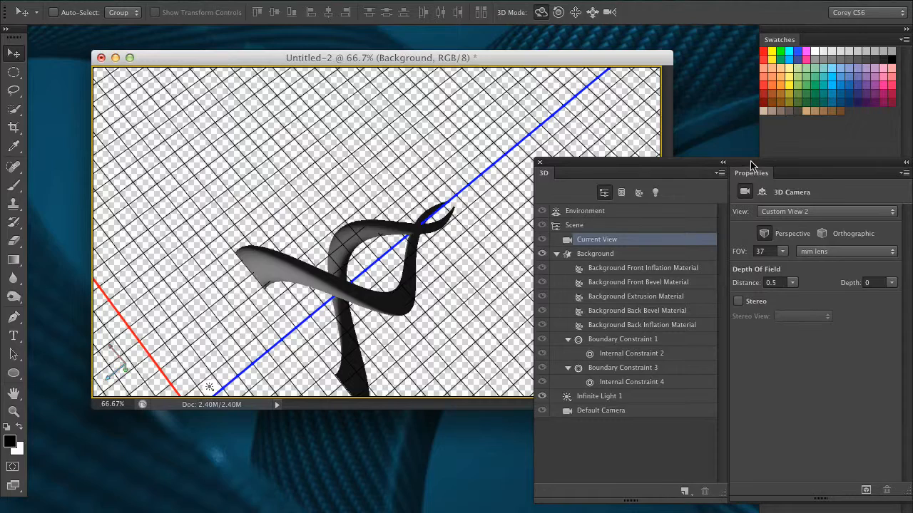
Extrude the Background letter mesh to depth 2179 and twist it 959° into a spiral
drag(749, 163, 715, 165)
click(620, 254)
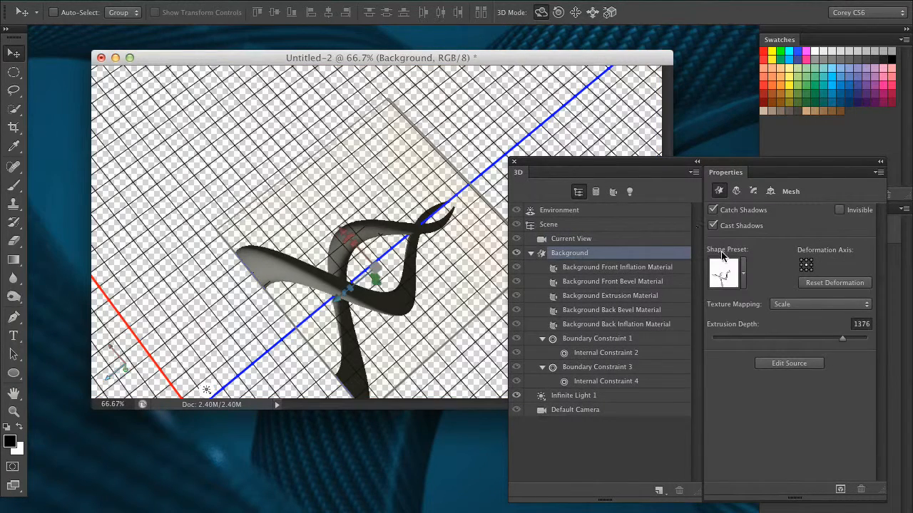
drag(844, 342, 860, 340)
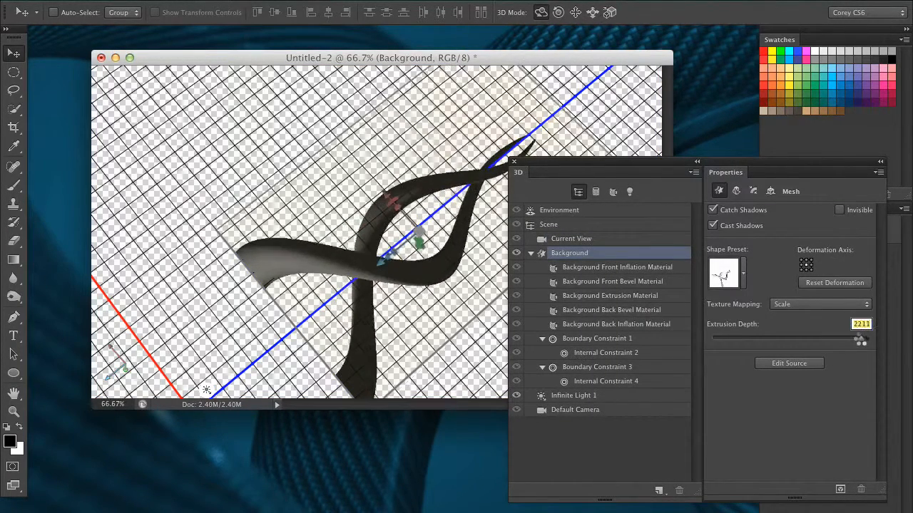
click(735, 192)
drag(803, 322, 824, 320)
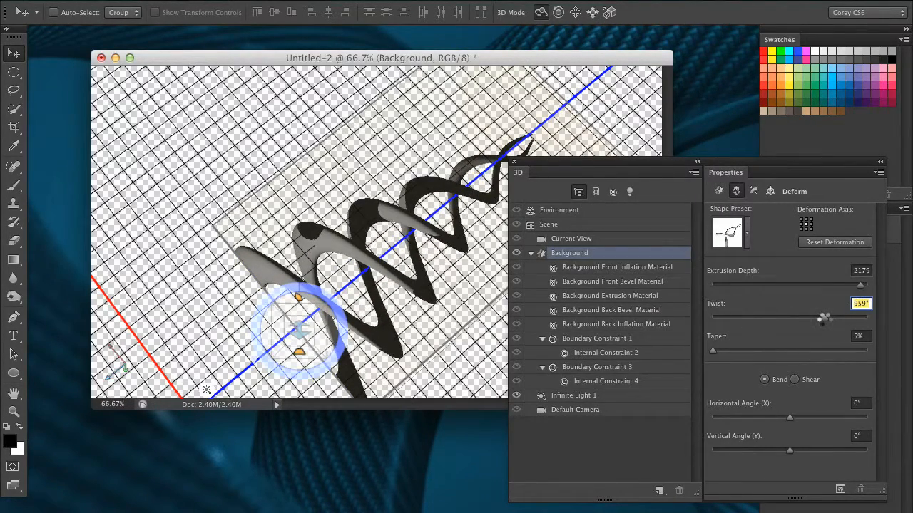
Bend the spiral to -43° horizontal and -231° vertical angles, keeping Bend as the deform mode
drag(713, 163, 751, 145)
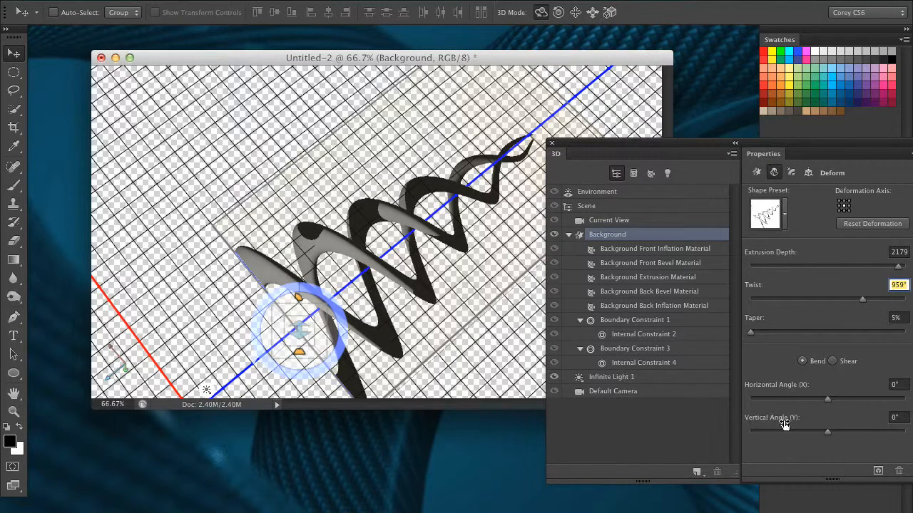
drag(830, 404, 846, 431)
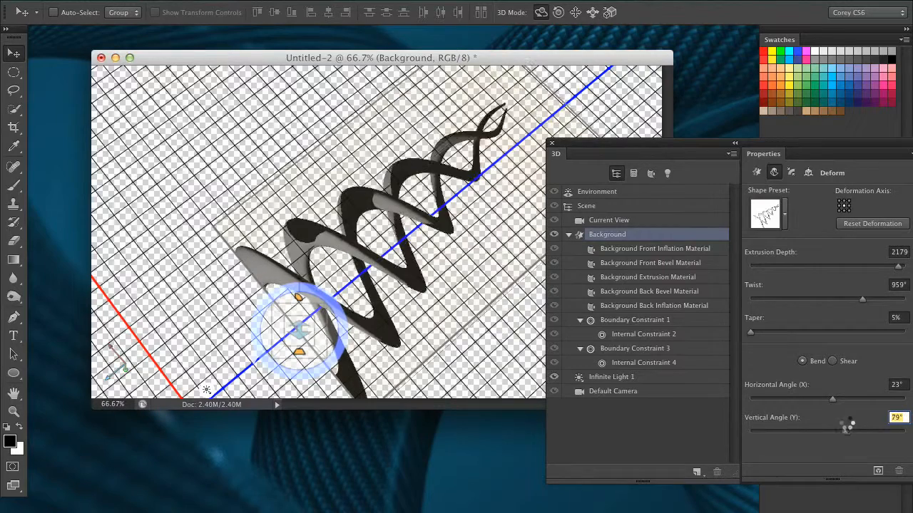
click(832, 362)
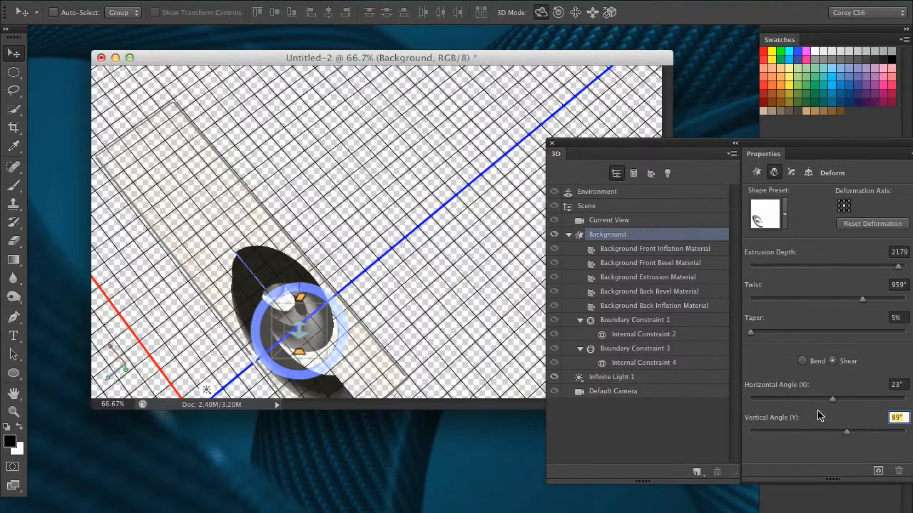
mouse_move(827, 401)
mouse_down()
mouse_move(784, 400)
mouse_move(816, 403)
mouse_up()
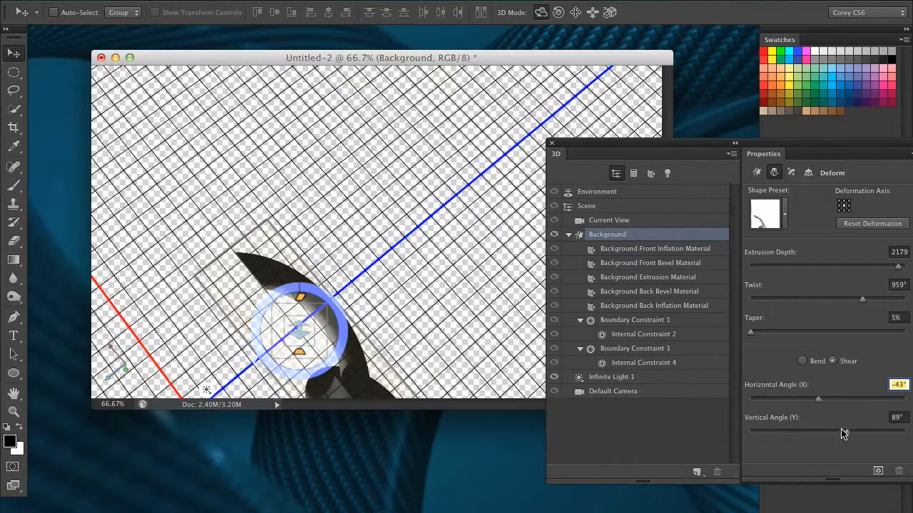
drag(842, 434, 778, 431)
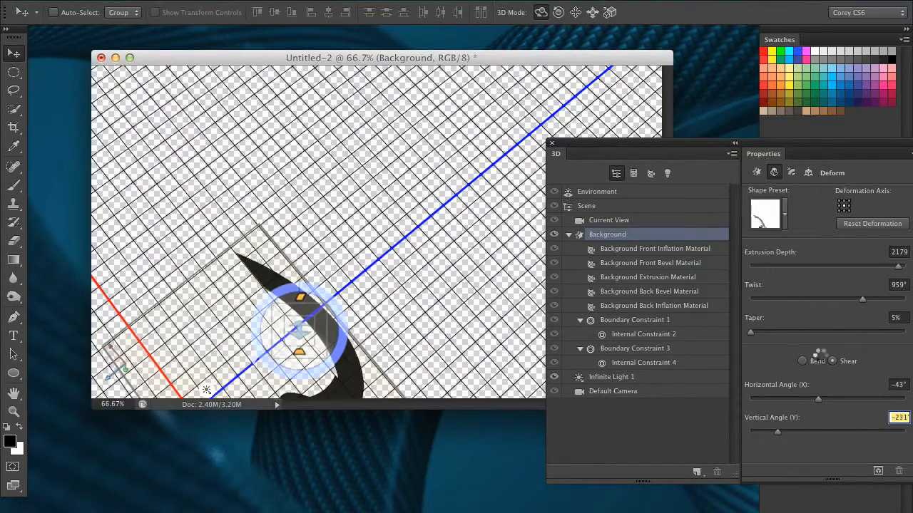
click(802, 362)
drag(574, 150, 730, 188)
click(592, 12)
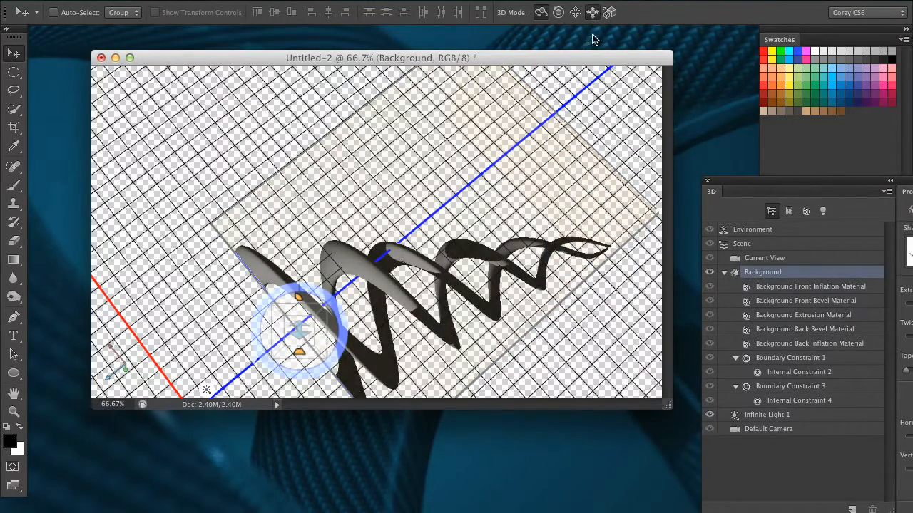
Shrink and reposition the spiral, then bend it further and adjust its extrusion depth on the canvas
drag(626, 259, 471, 195)
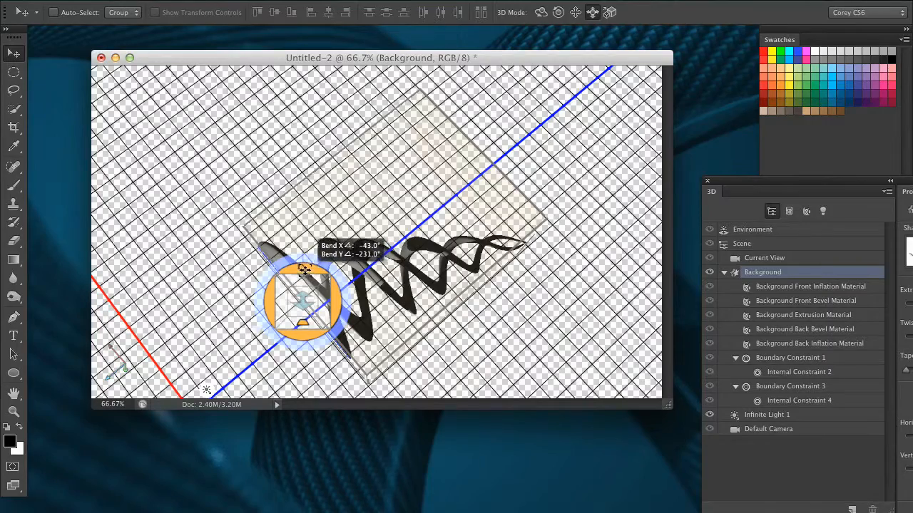
drag(297, 273, 322, 289)
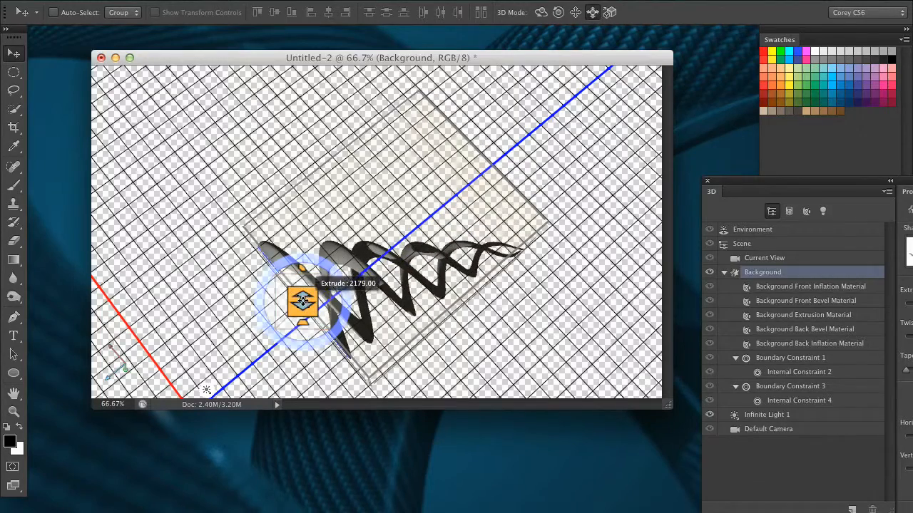
drag(291, 422, 291, 385)
Unwind the spiral's twist from about 600° toward zero and flare it with a large taper
drag(302, 302, 312, 260)
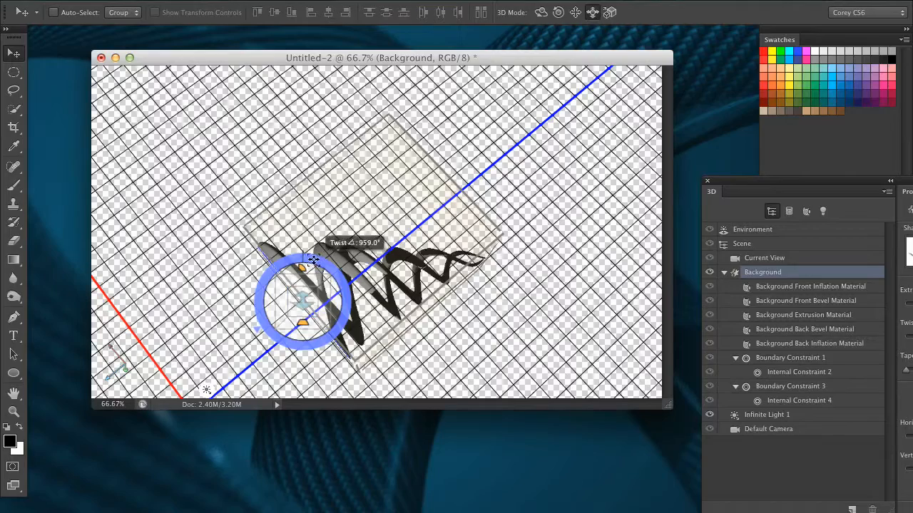
drag(316, 331, 342, 284)
drag(271, 253, 256, 368)
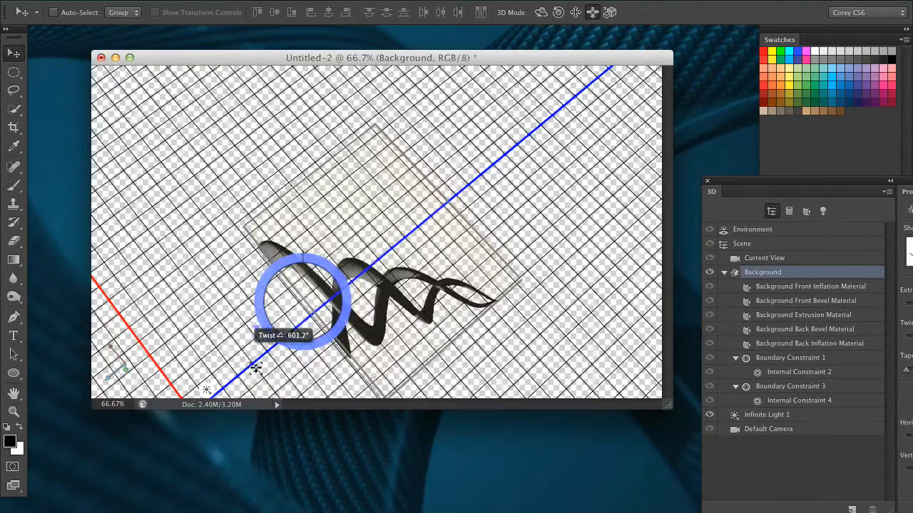
drag(367, 303, 285, 232)
drag(311, 282, 377, 180)
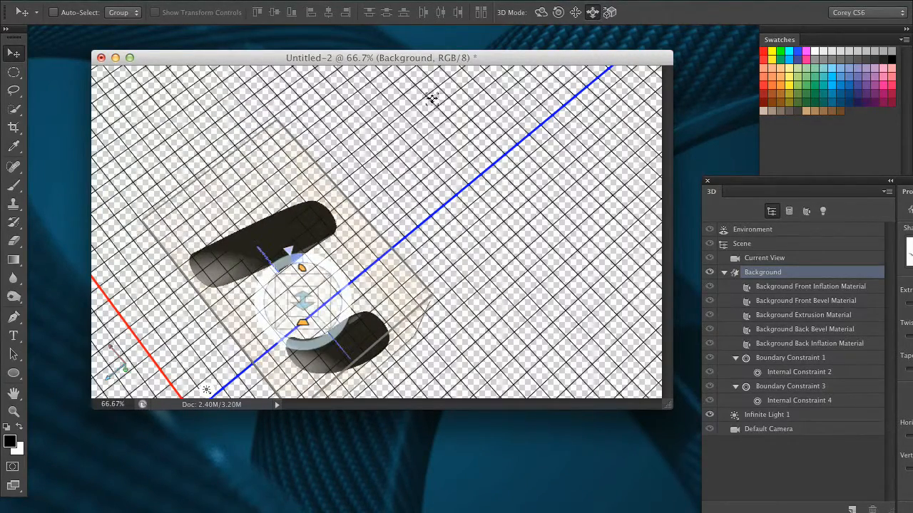
Orbit the tubes and review the Deform values: 1784 depth, -15° twist, 96% taper
click(541, 13)
drag(364, 212, 279, 261)
drag(749, 182, 557, 206)
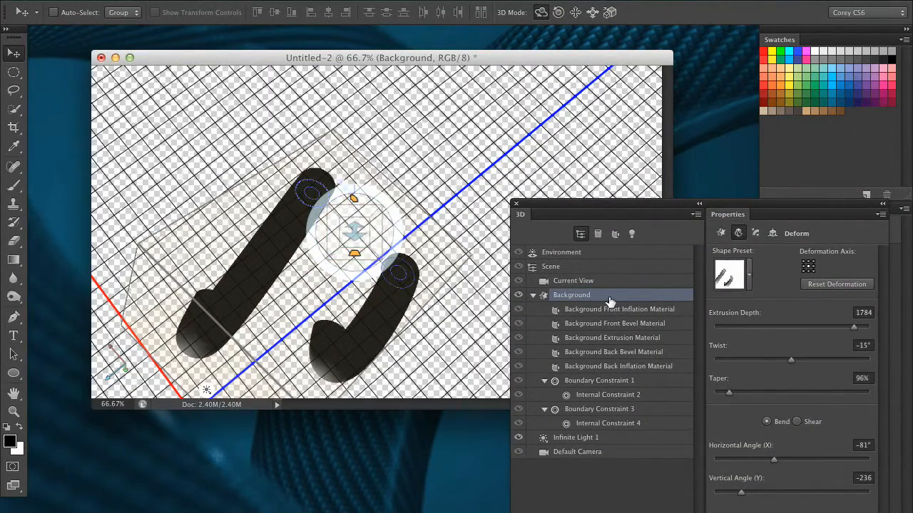
drag(721, 203, 689, 151)
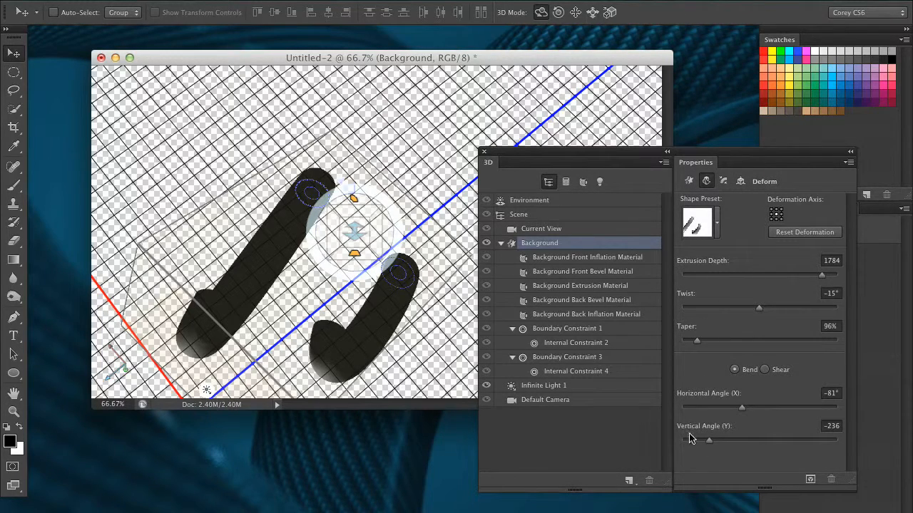
drag(554, 156, 611, 145)
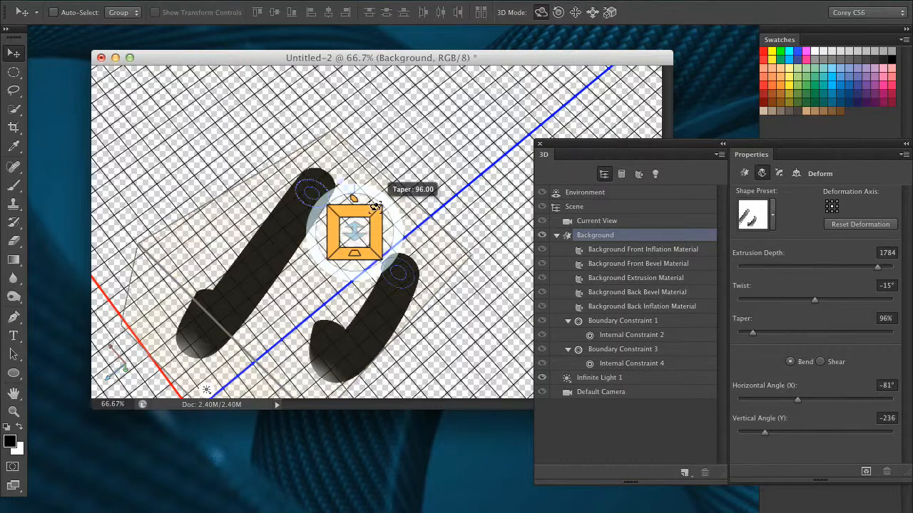
drag(770, 146, 713, 154)
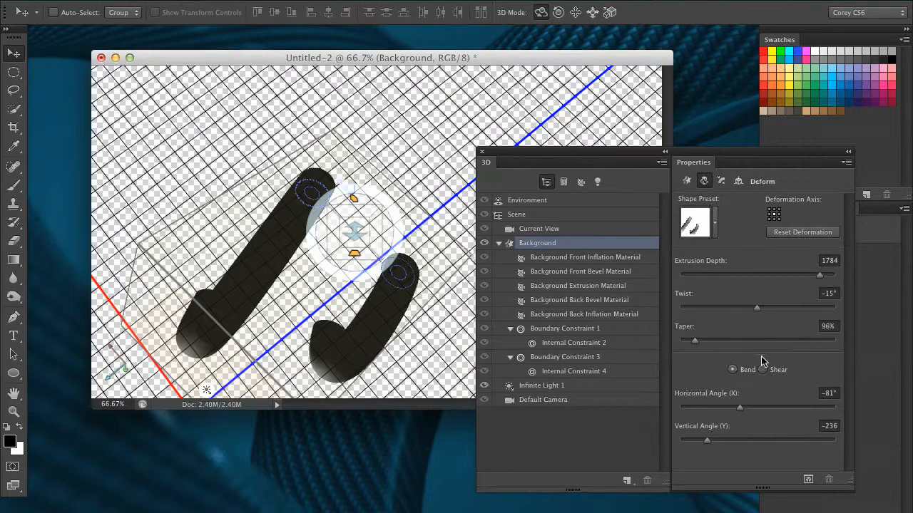
Curl the tubes into an open ring with 210° horizontal and -224° vertical bend, then orbit to inspect
drag(676, 161, 738, 147)
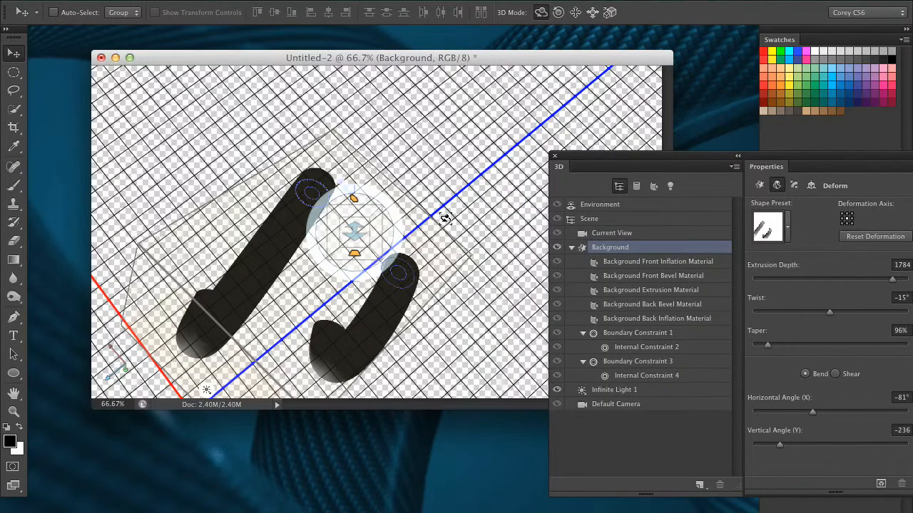
drag(359, 259, 623, 118)
drag(758, 173, 790, 229)
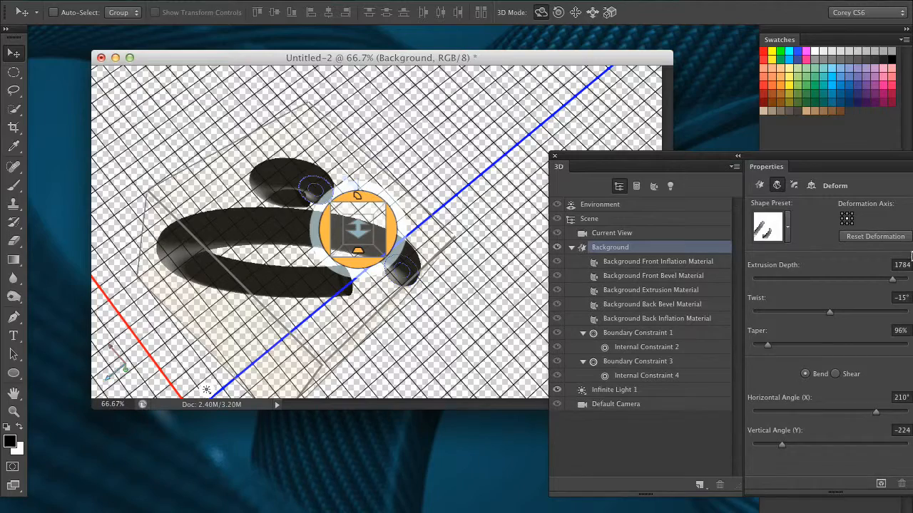
drag(586, 169, 647, 181)
drag(442, 319, 558, 170)
drag(660, 169, 559, 172)
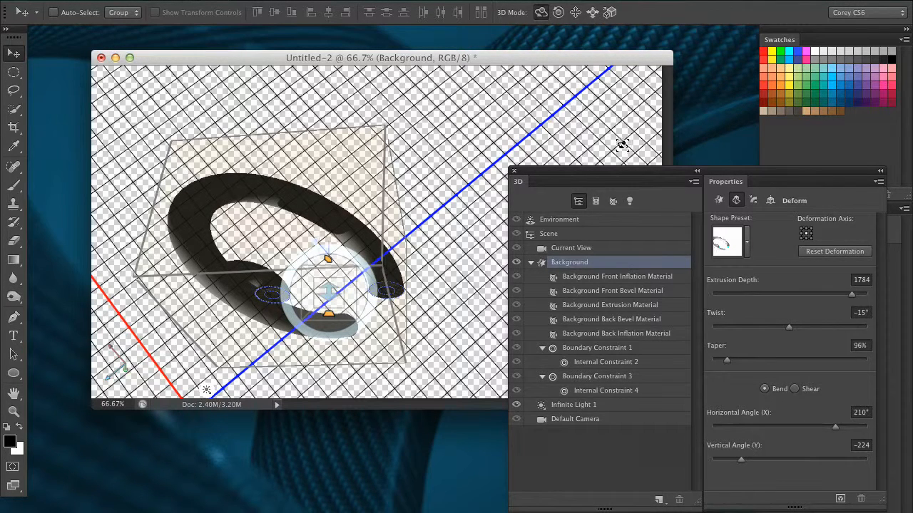
drag(603, 174, 536, 154)
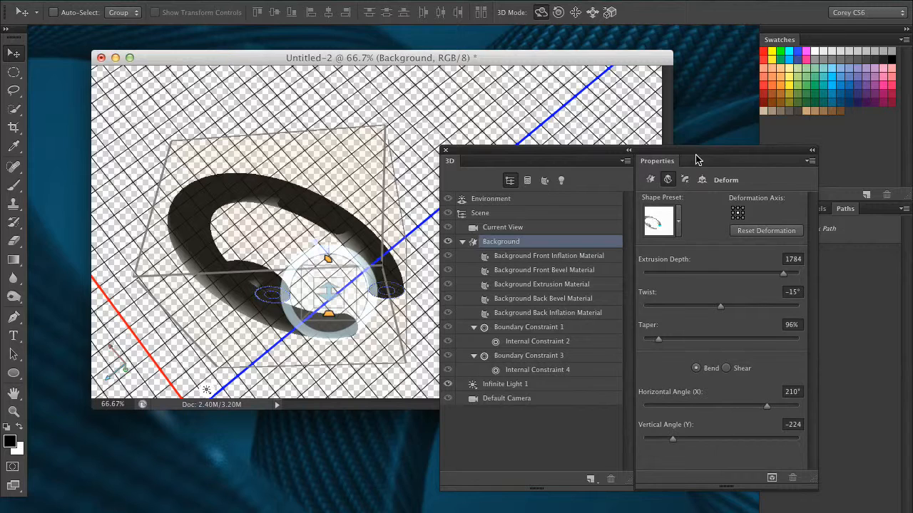
Show the ring's Mesh properties, with its shadow options and 1784 extrusion depth
click(650, 179)
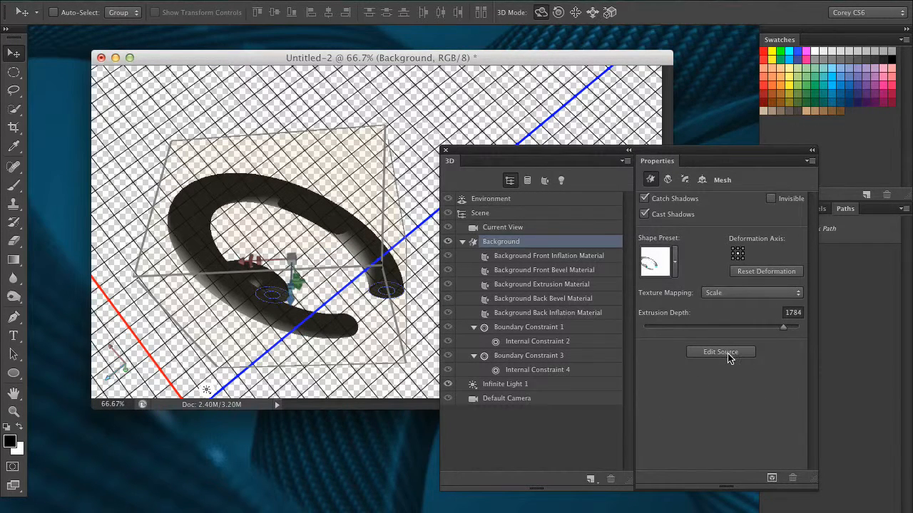